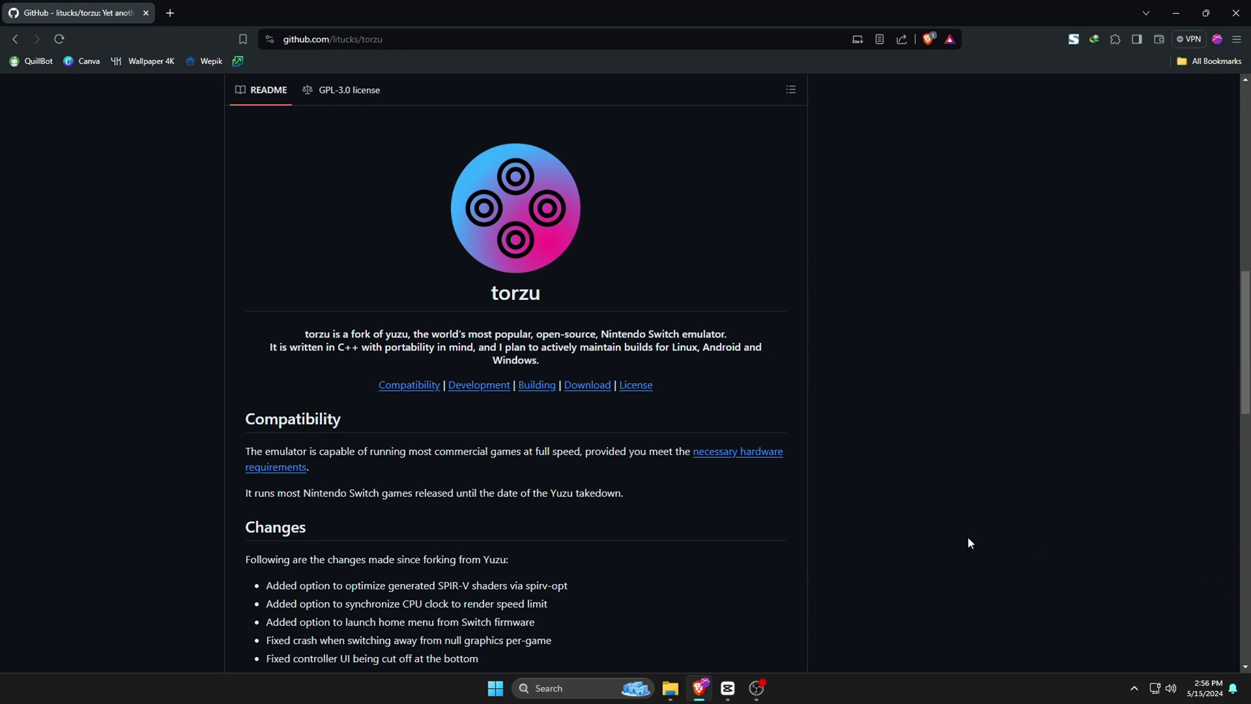
- Open the necessary hardware requirements linked in the torzu README and review the CPU, graphics and RAM requirements
click(731, 454)
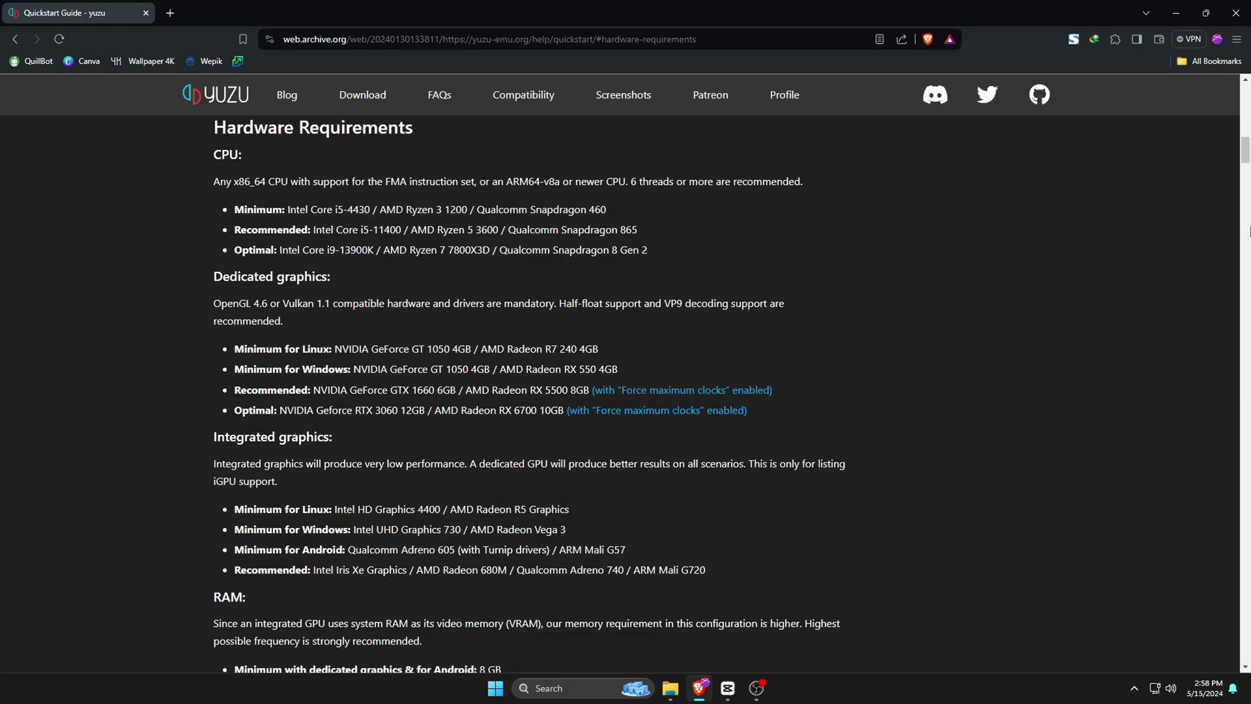
scroll(1250, 231, down, 4)
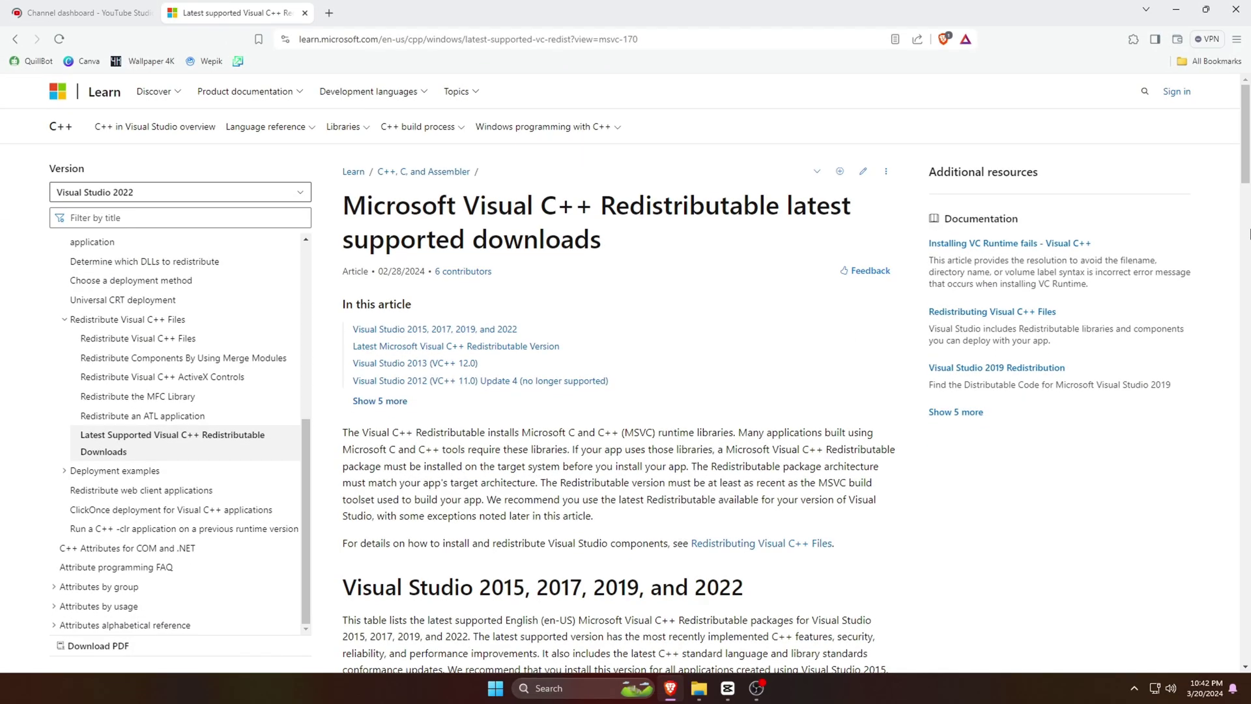
- Examine the download links and notes on Microsoft's Visual C++ Redistributable latest supported downloads page
scroll(1249, 232, down, 4)
scroll(1249, 232, down, 10)
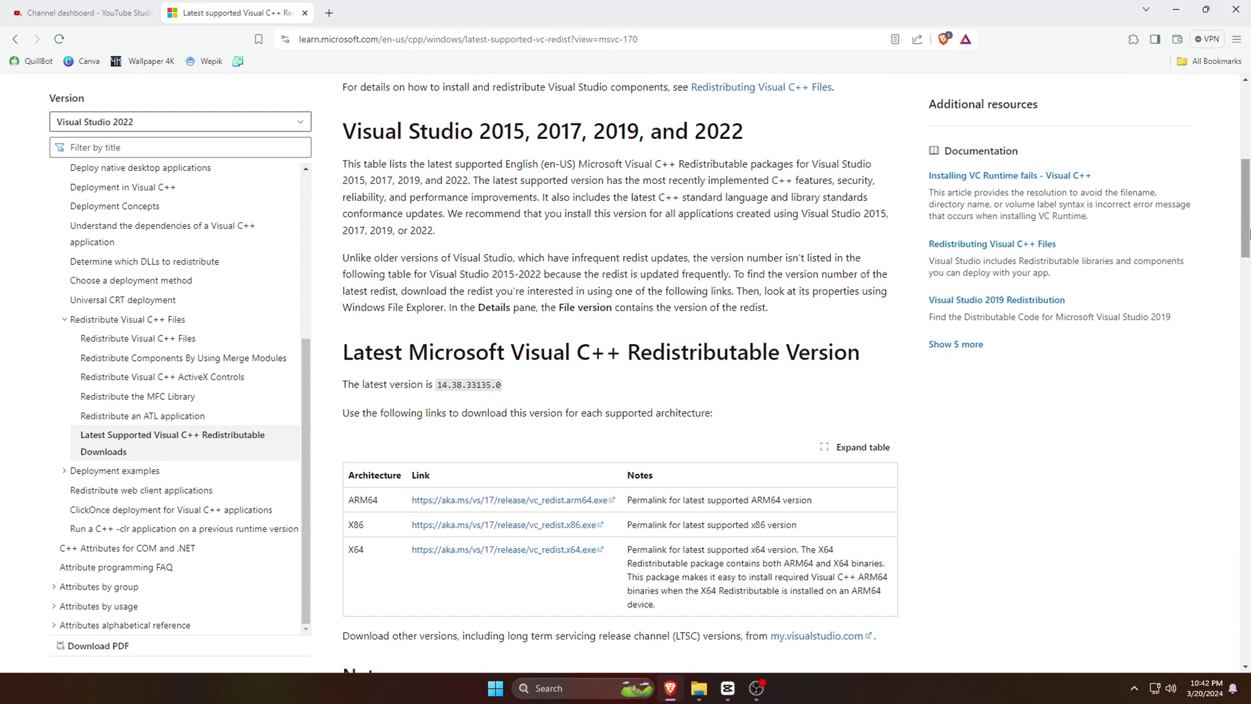
scroll(1250, 231, down, 10)
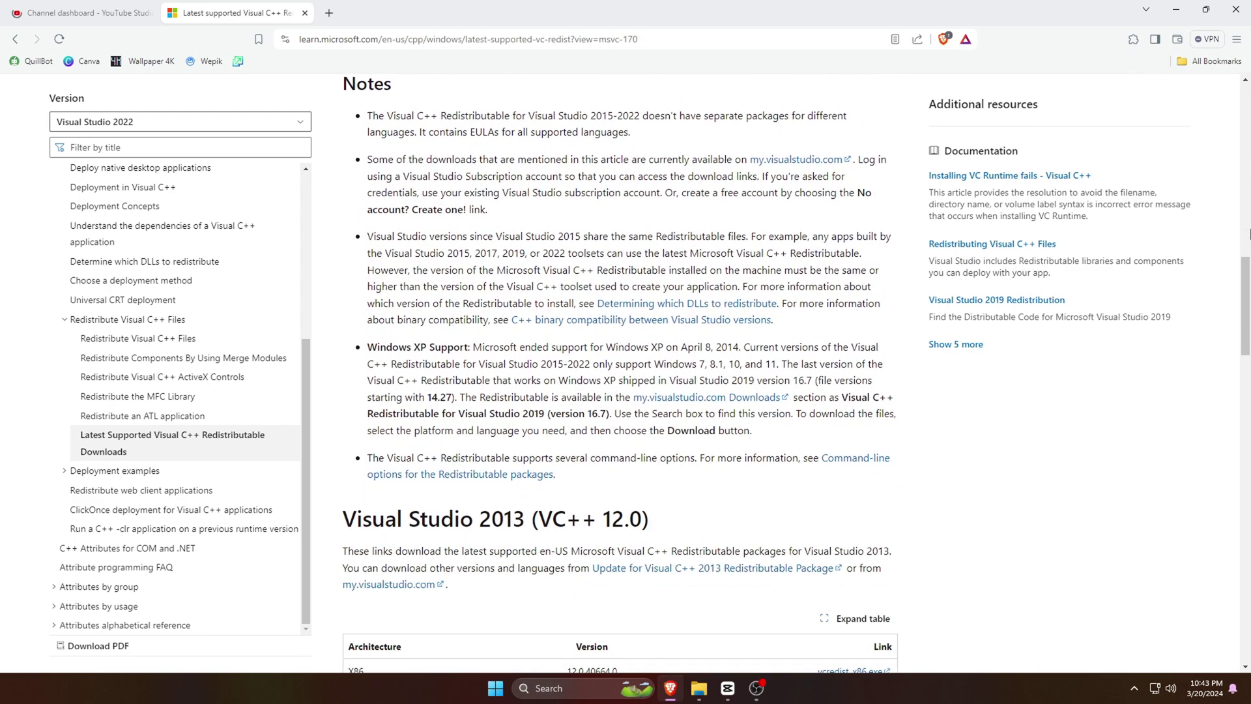
scroll(1250, 232, down, 1)
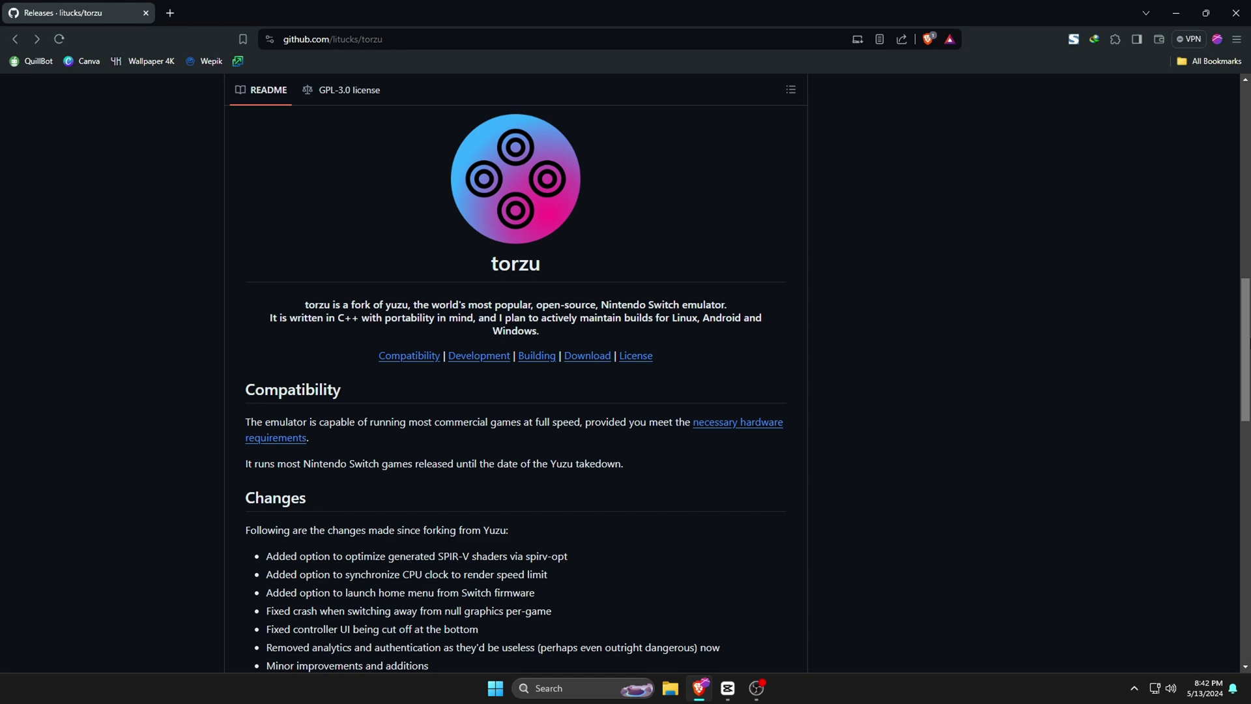
- Open the Releases page of the torzu GitHub repository and go to the release downloads
scroll(625, 371, up, 15)
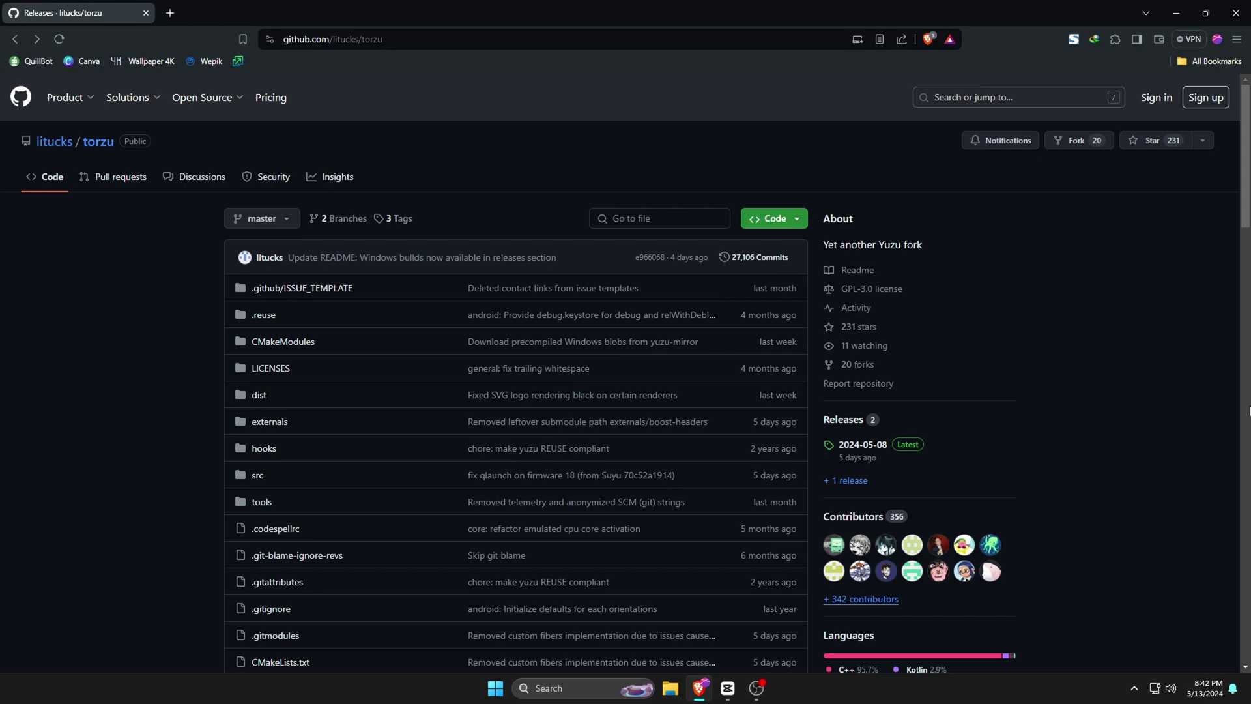
click(851, 421)
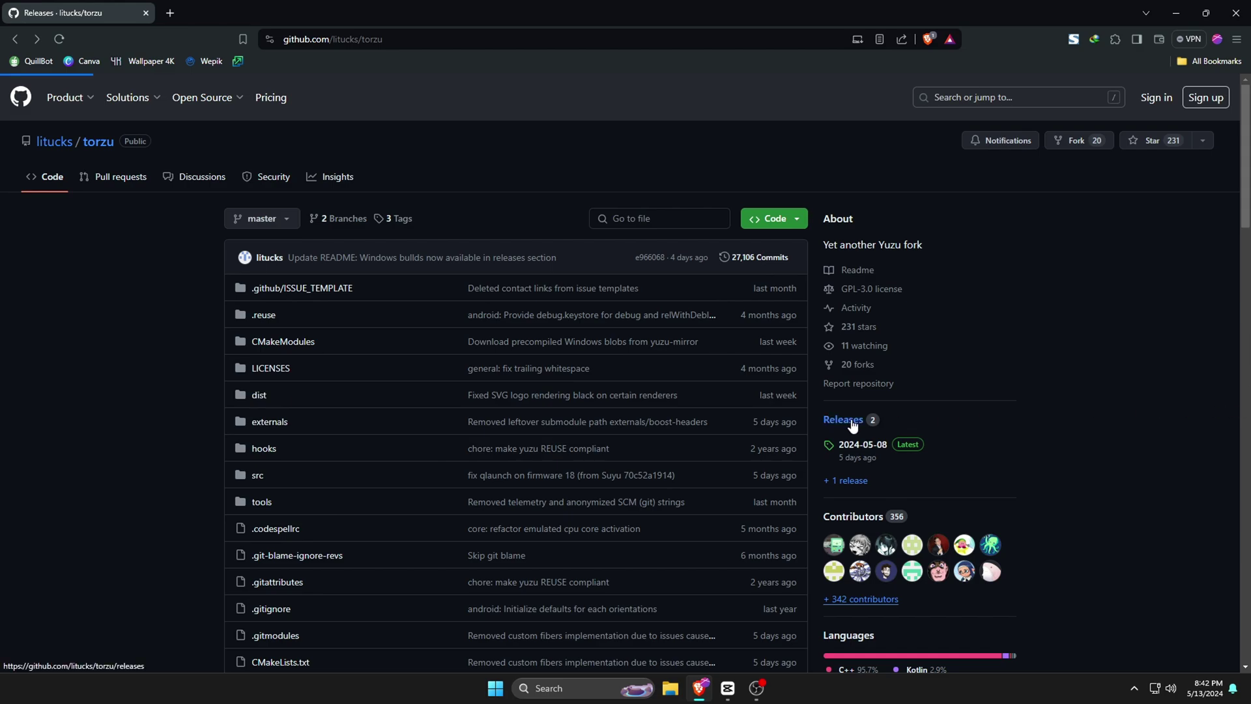
scroll(847, 419, down, 3)
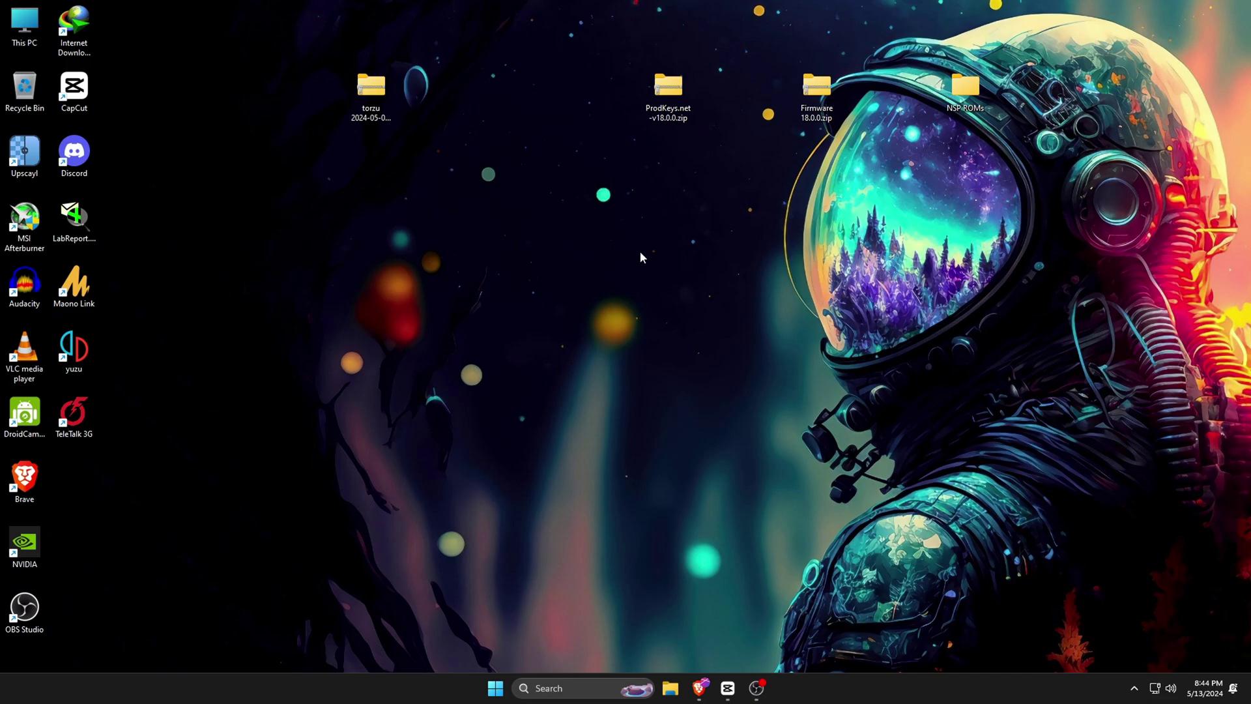
- Extract the torzu 2024-05-08 amd64 windows archive on the desktop with 7-Zip and delete the original archive
click(374, 92)
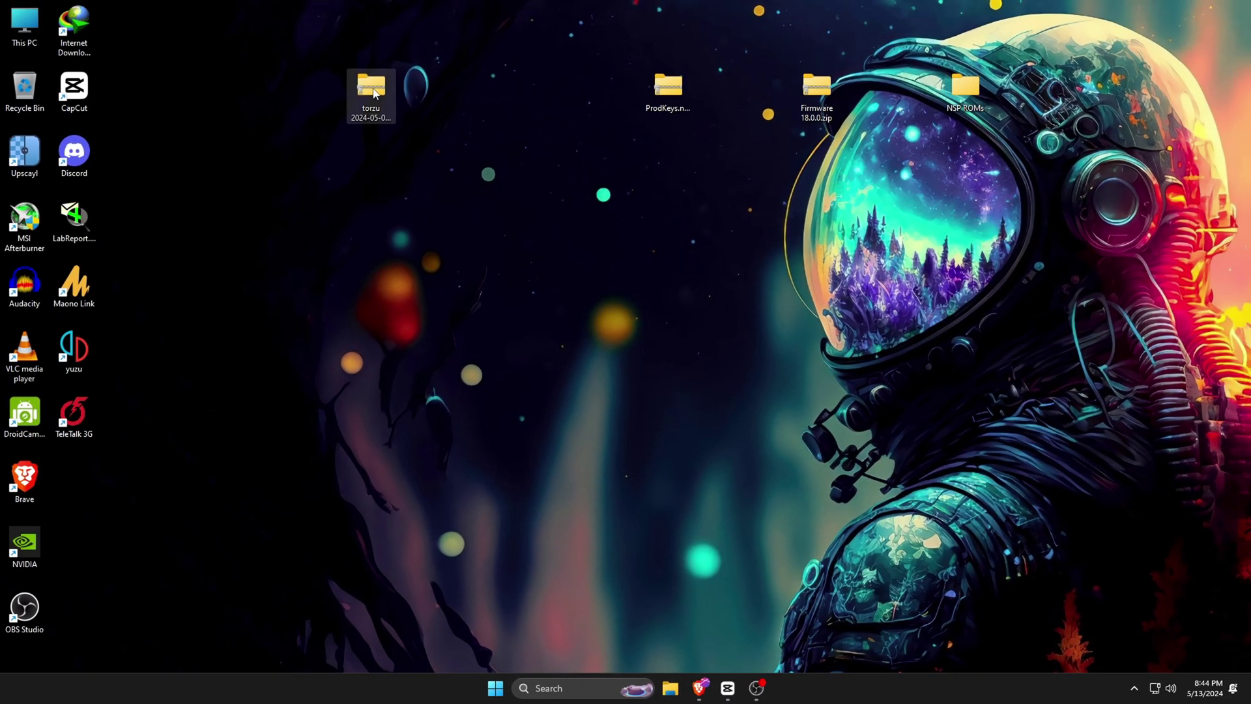
right_click(375, 91)
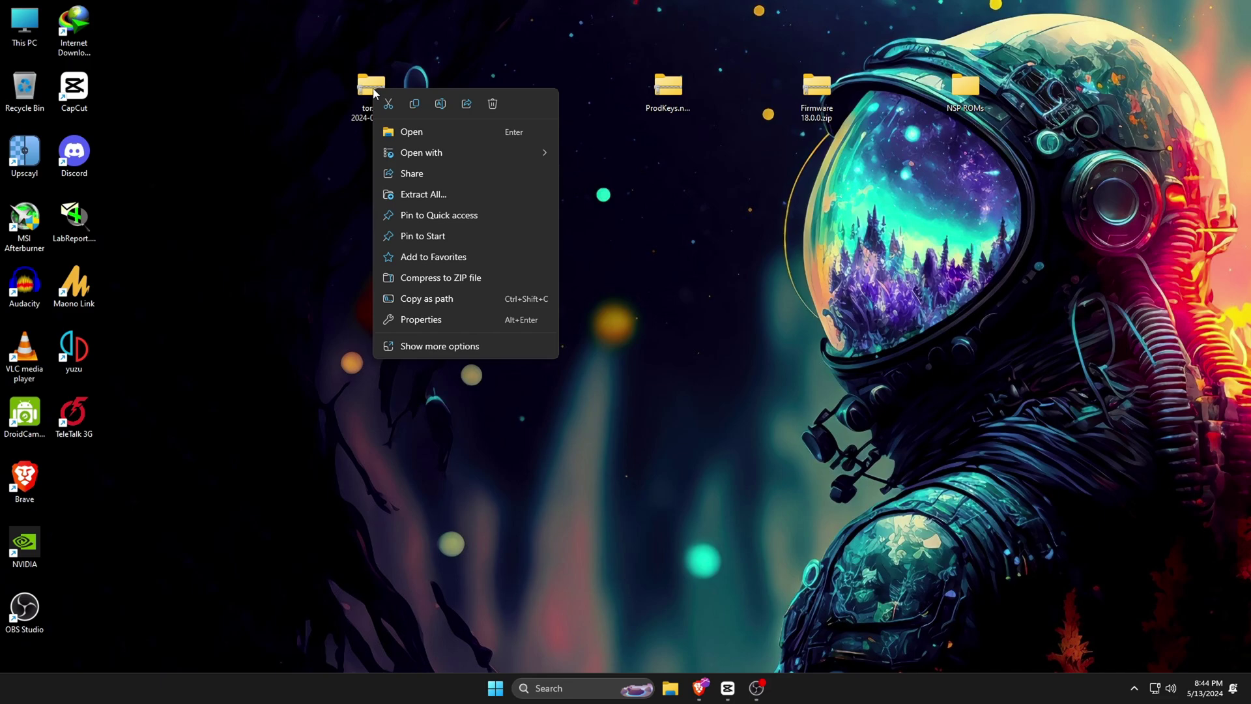
click(416, 342)
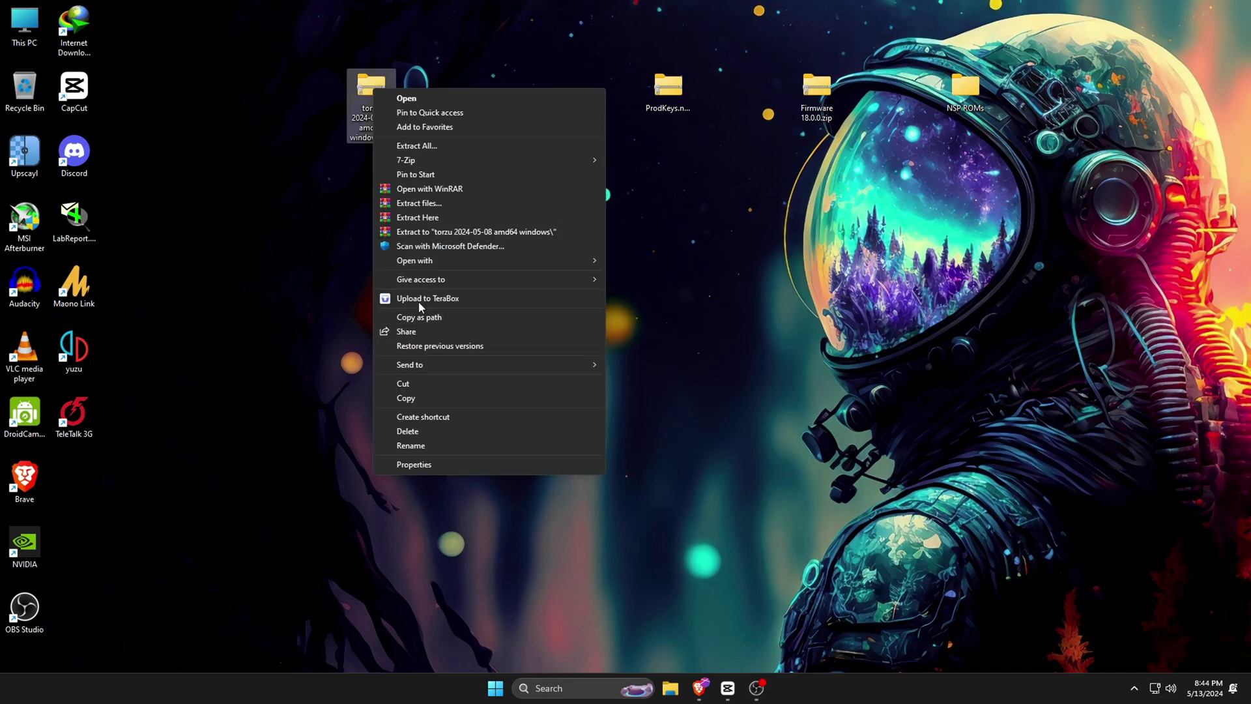
mouse_move(429, 162)
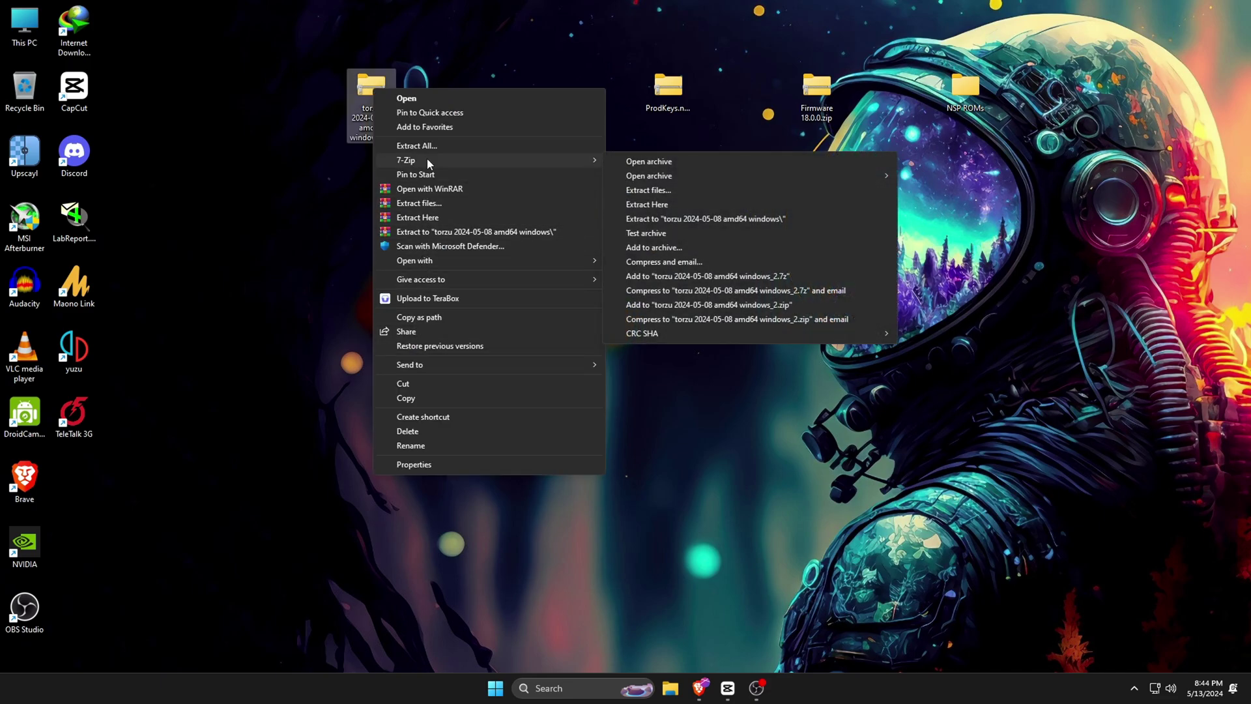
click(648, 190)
click(617, 424)
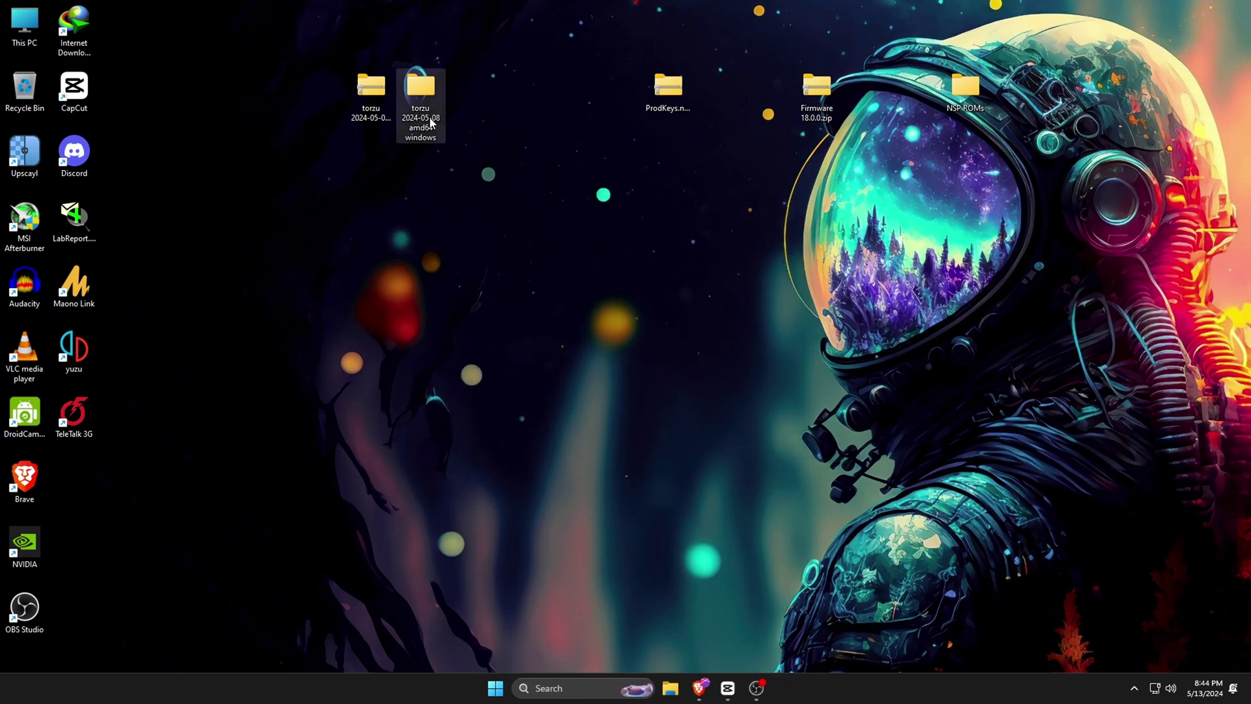
right_click(360, 104)
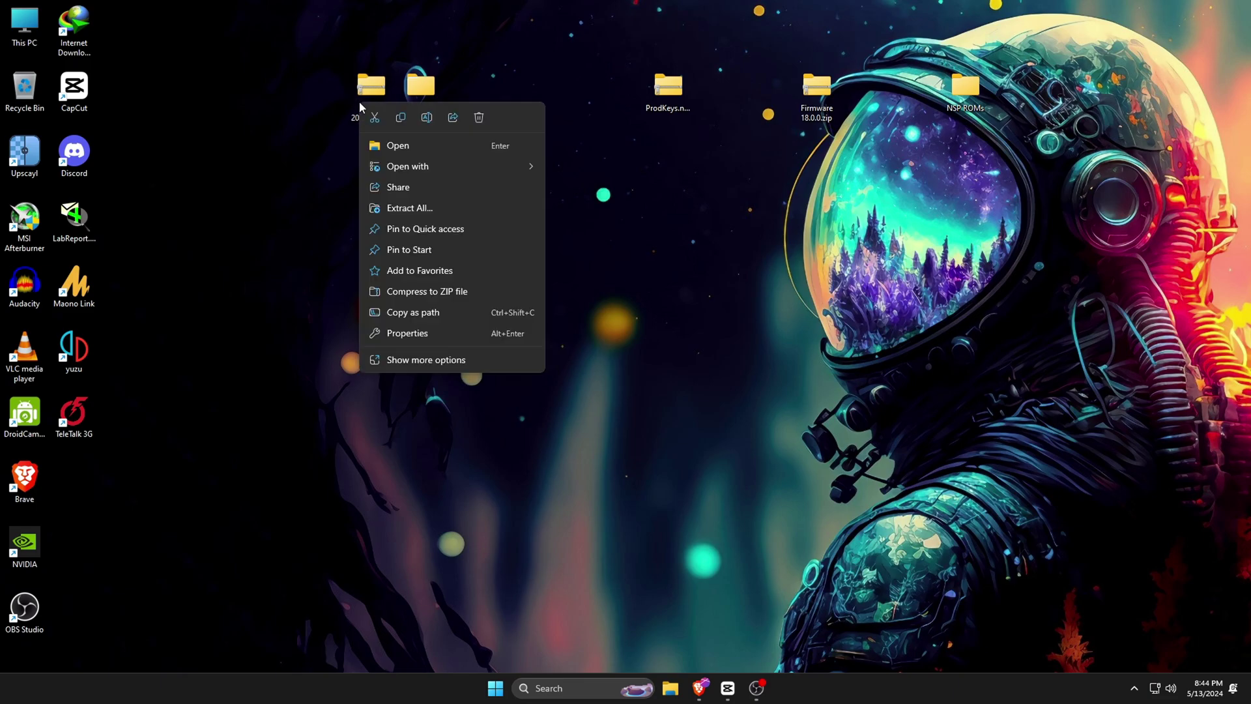
click(479, 118)
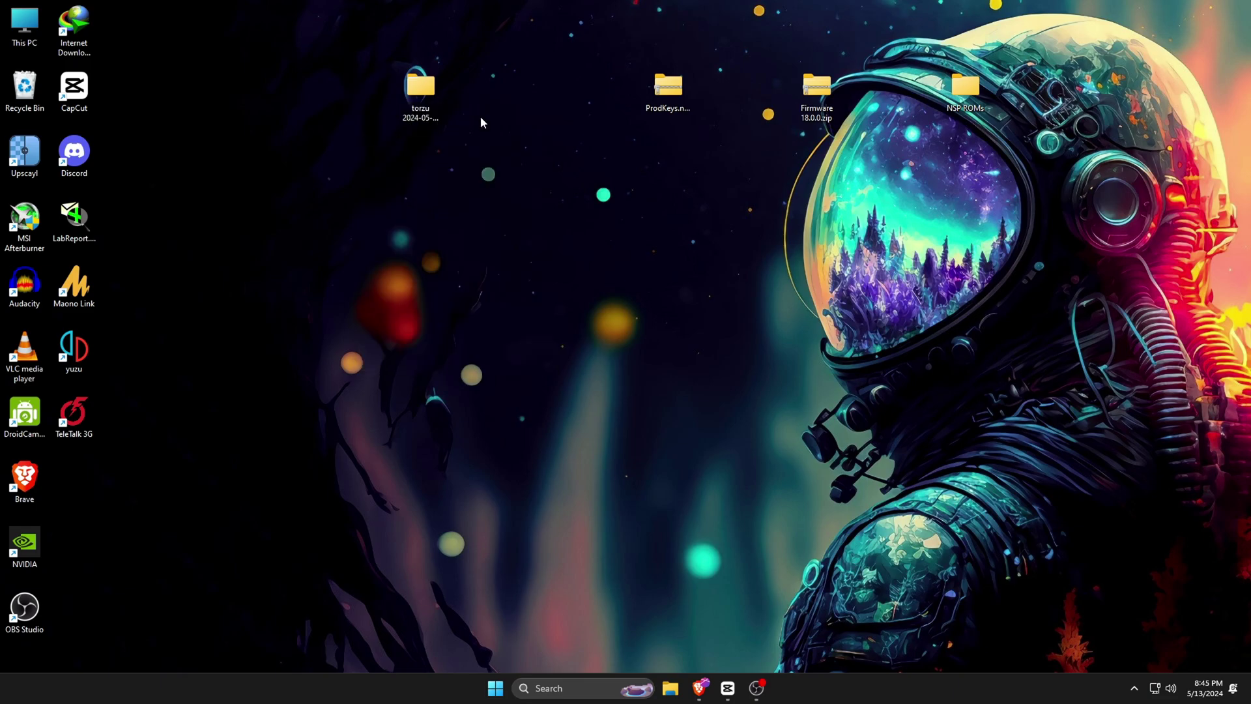
- Open the extracted torzu 2024-05-08 amd64 windows folder and launch yuzu.exe
right_click(431, 112)
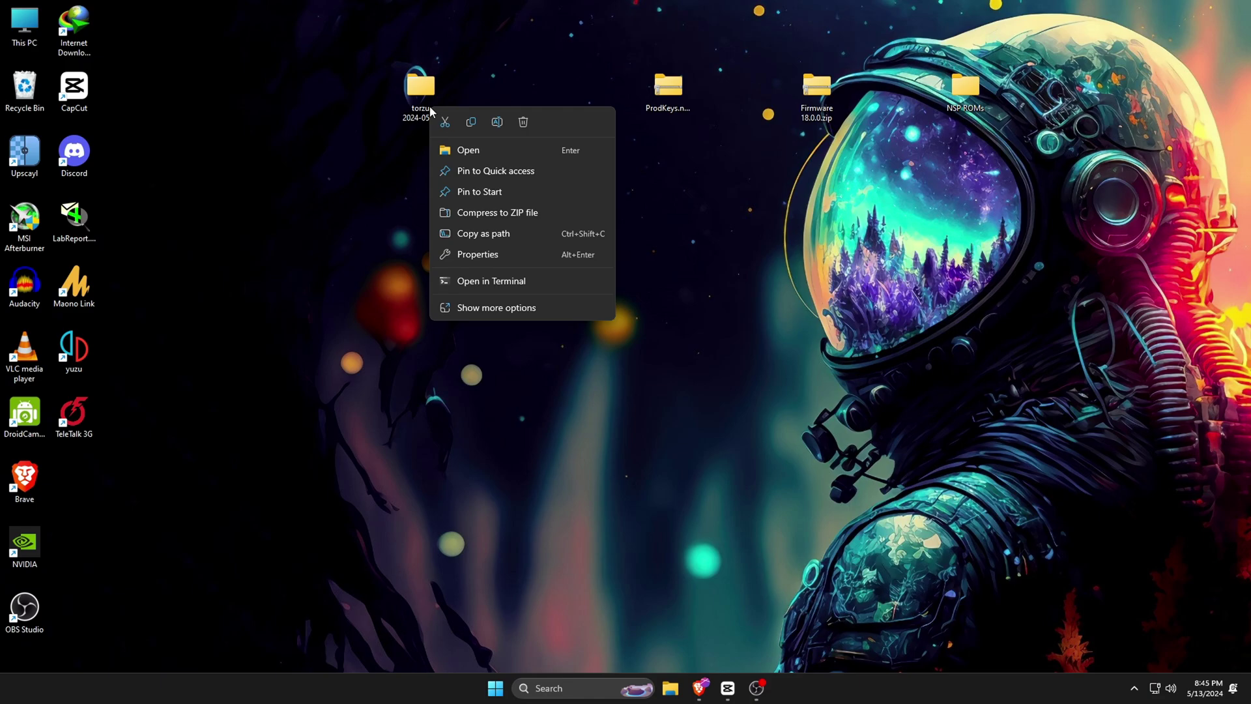
click(478, 150)
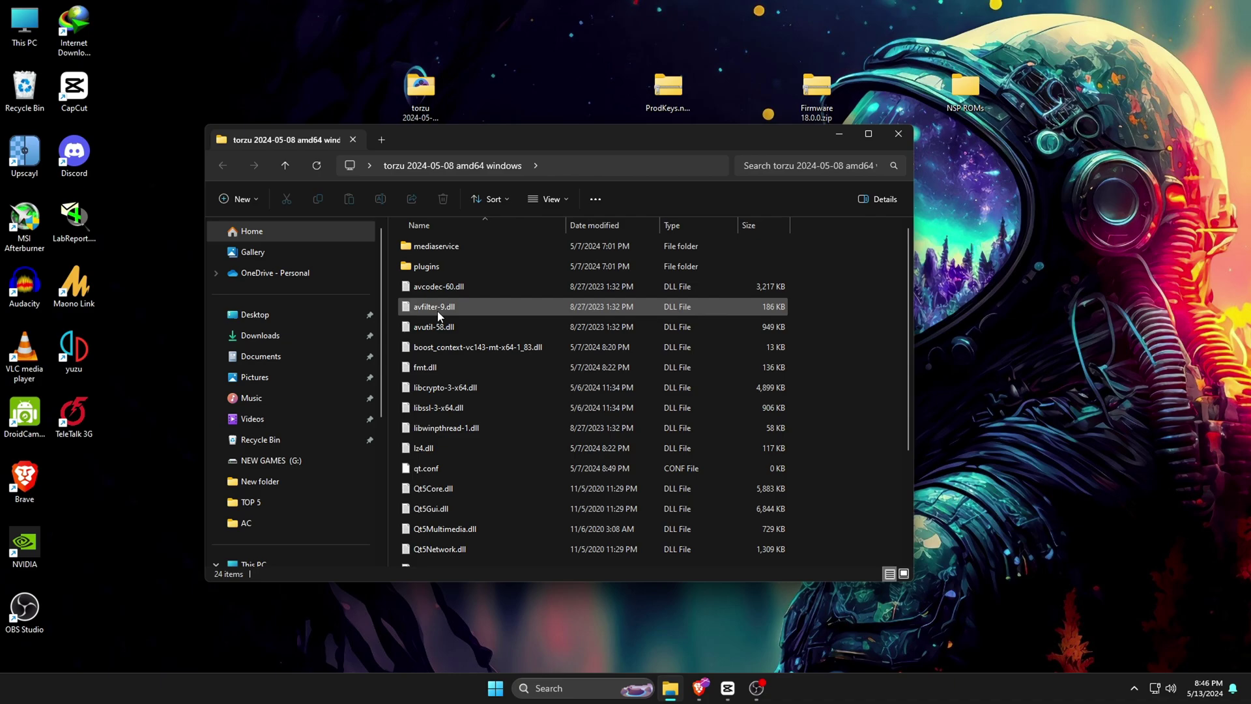
scroll(425, 443, down, 3)
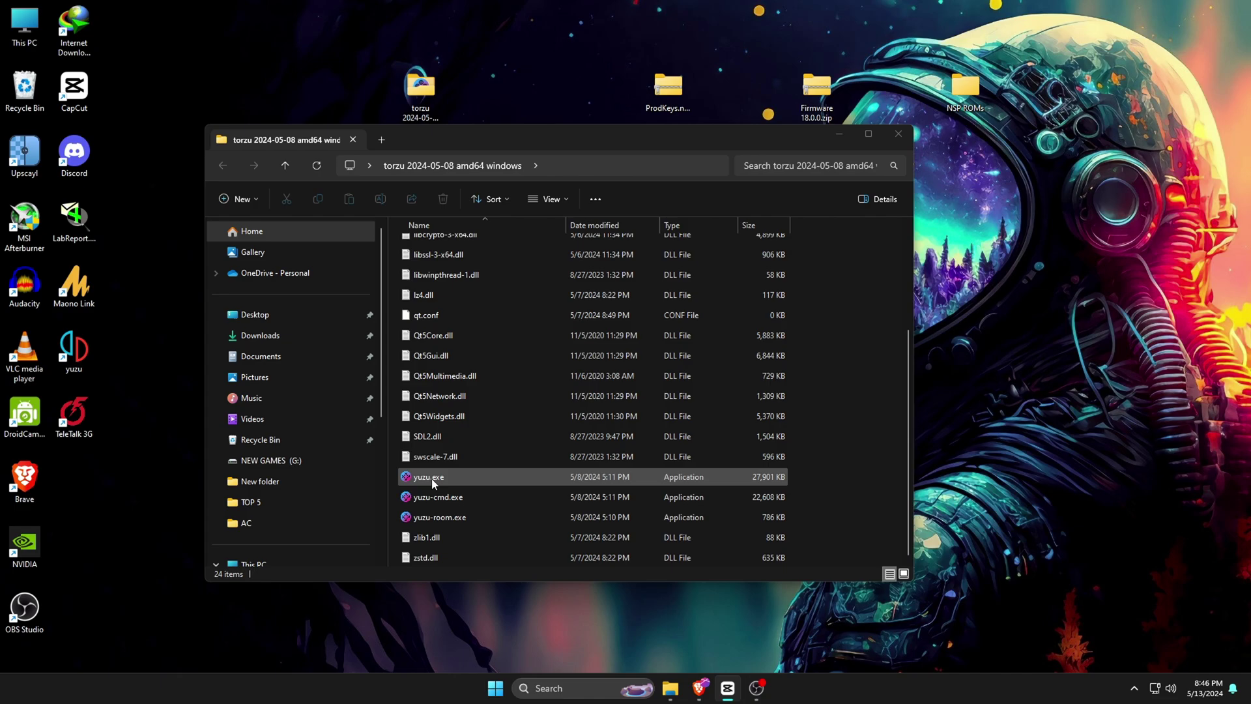
drag(603, 134, 605, 173)
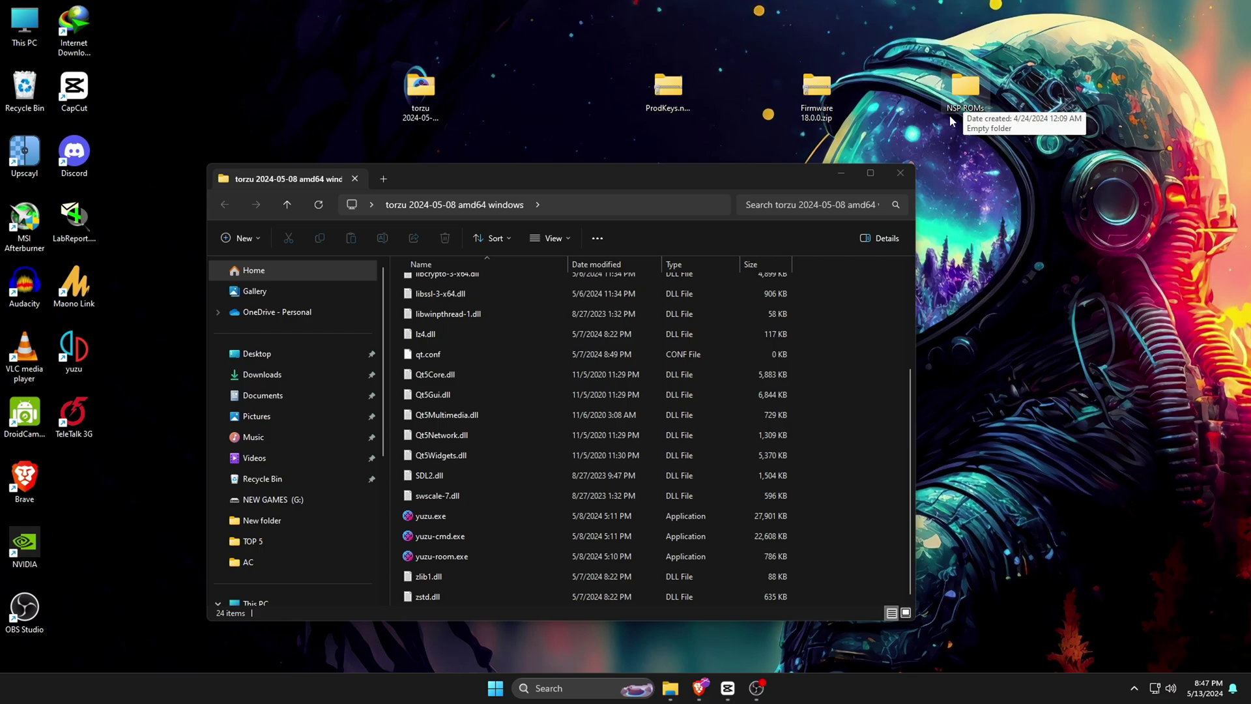
click(443, 515)
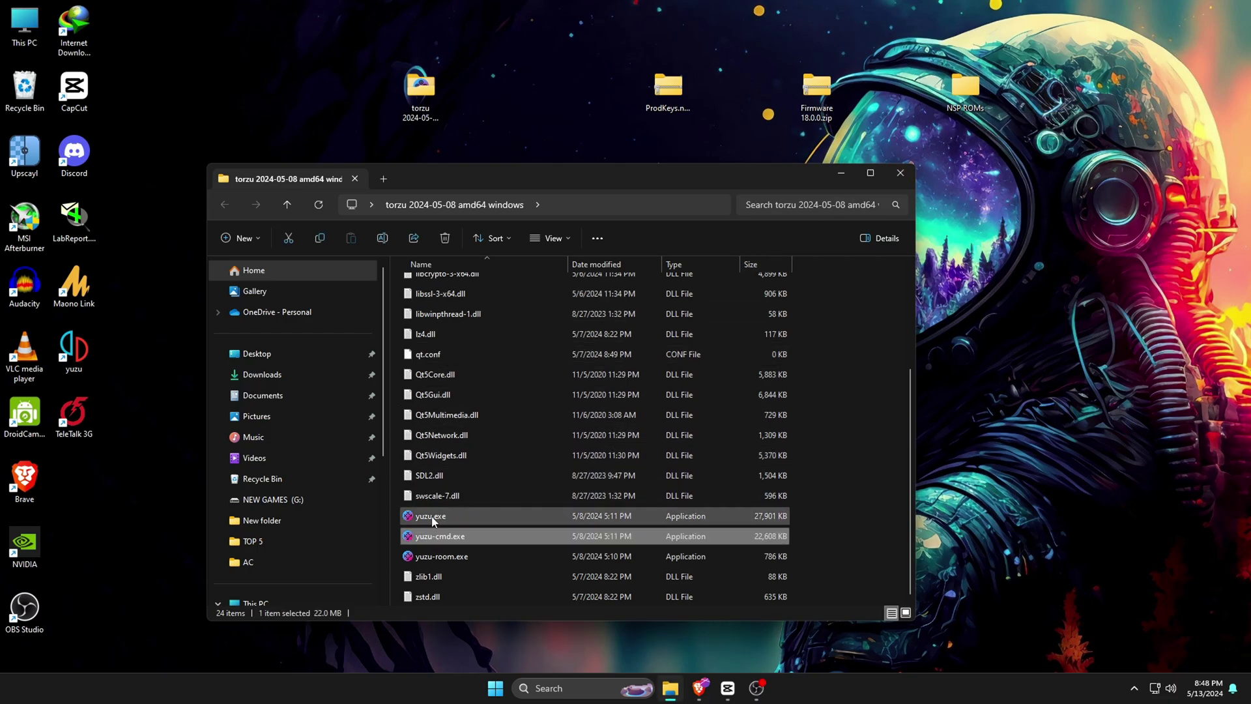
double_click(441, 516)
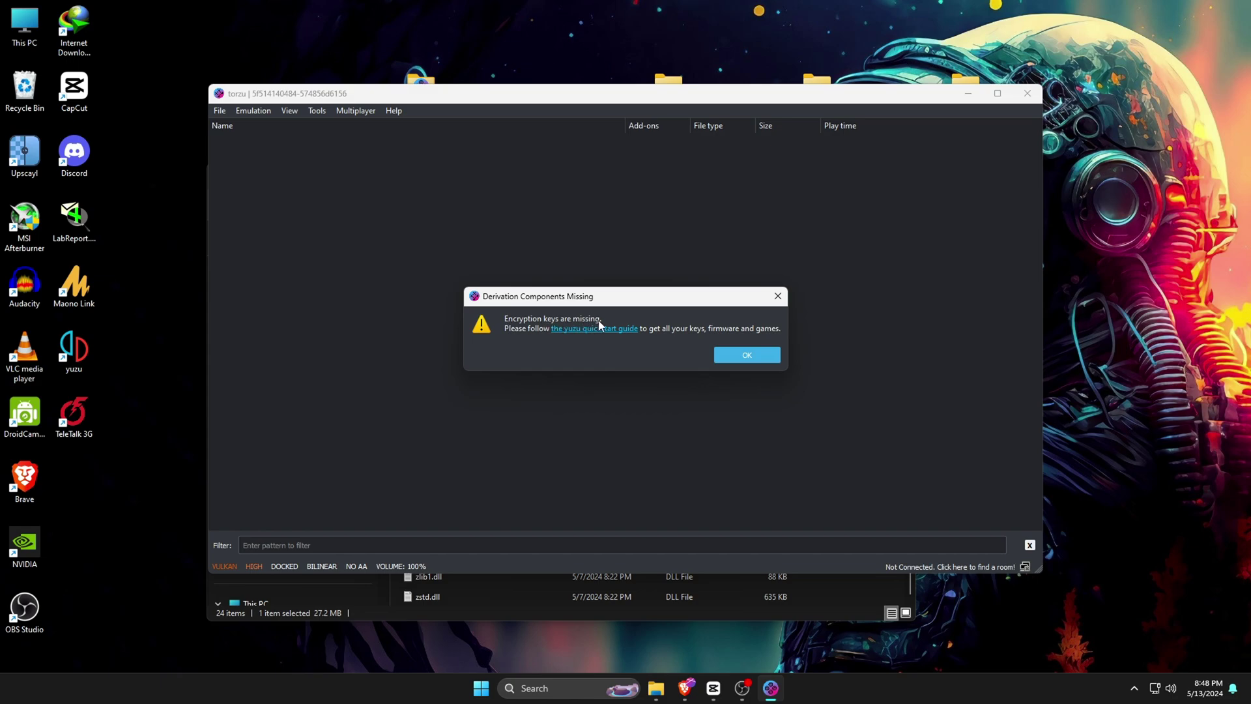
- Dismiss the missing encryption keys warning and move the torzu window clear of the desktop folders
click(748, 355)
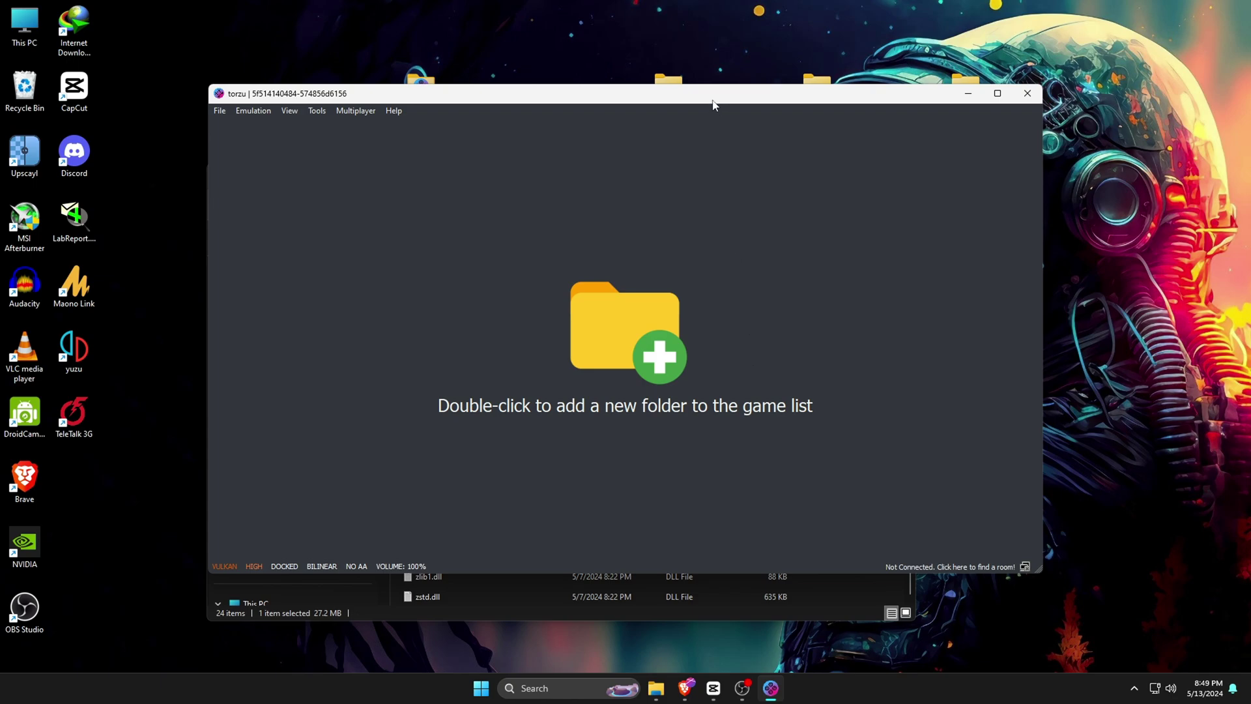
drag(714, 104, 726, 144)
click(831, 177)
click(740, 268)
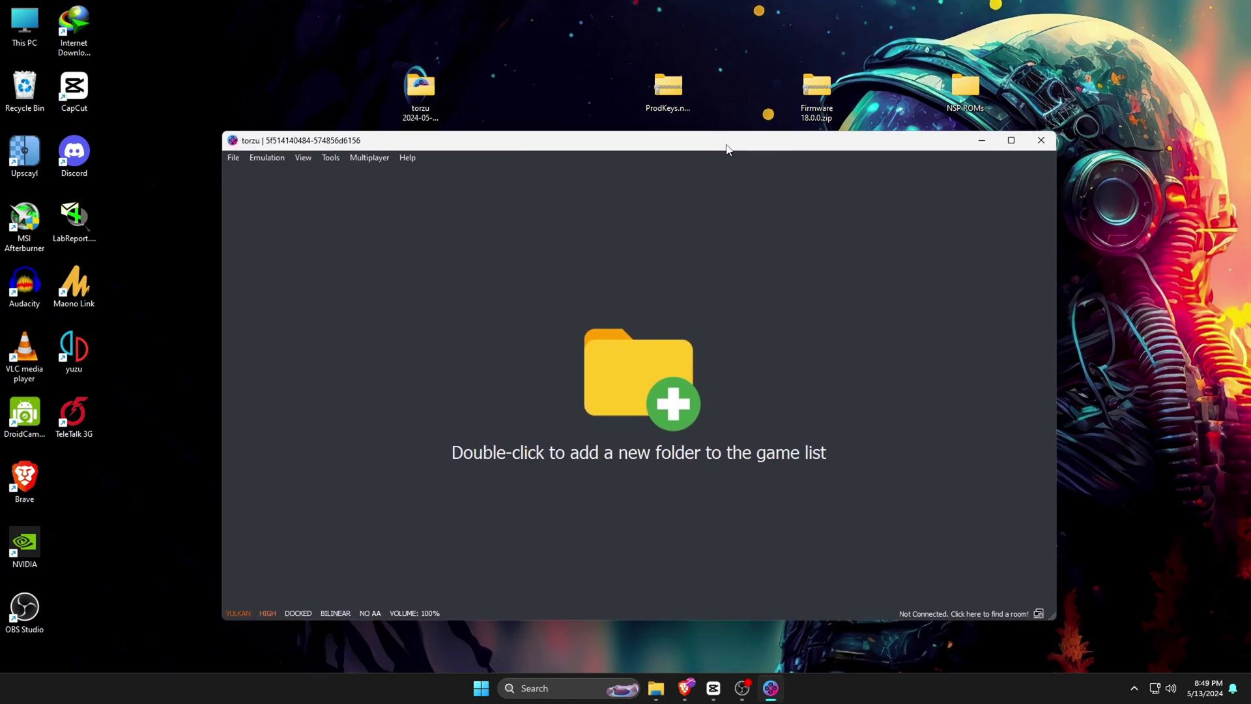
- Extract ProdKeys.net-v18.0.0.zip on the desktop with 7-Zip and delete the original archive
right_click(664, 96)
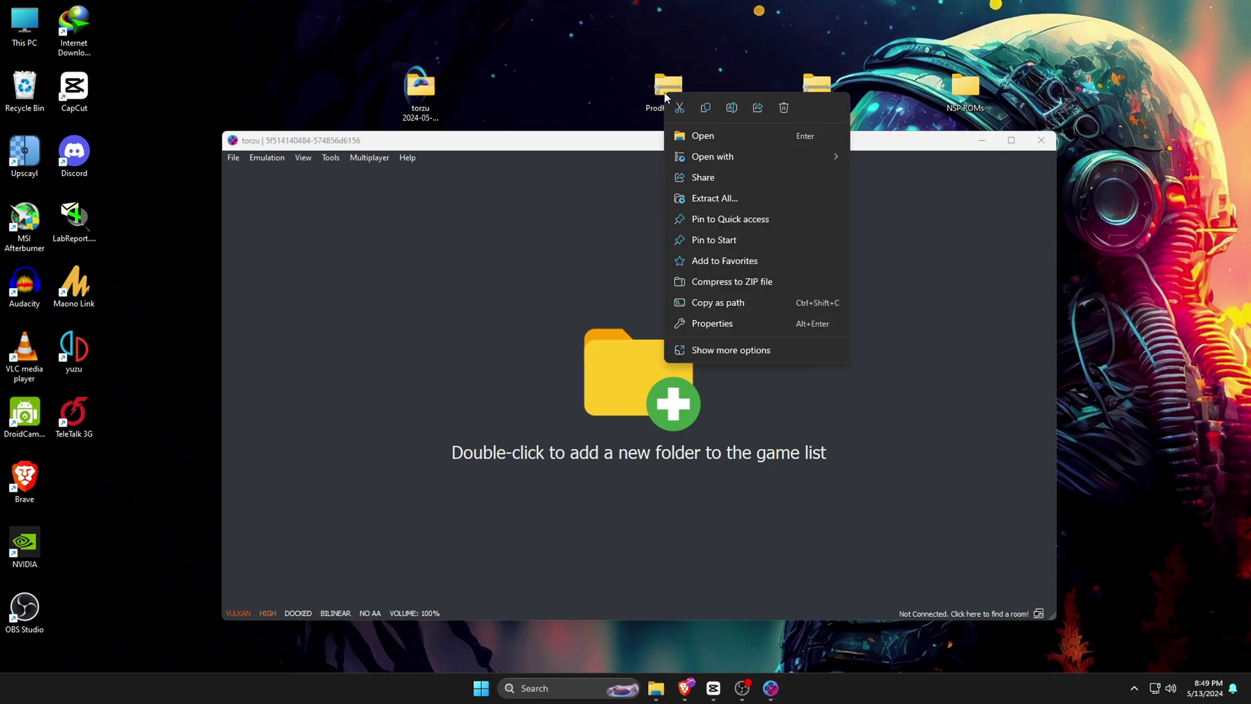
click(693, 350)
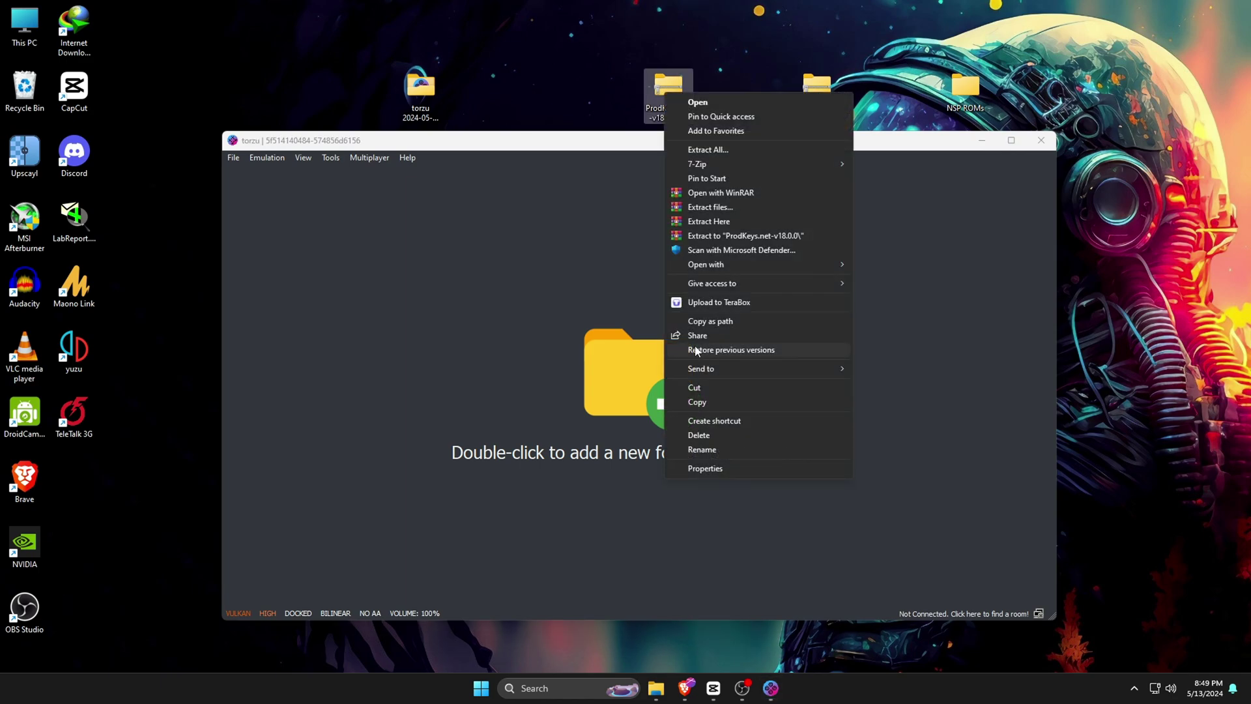
mouse_move(700, 163)
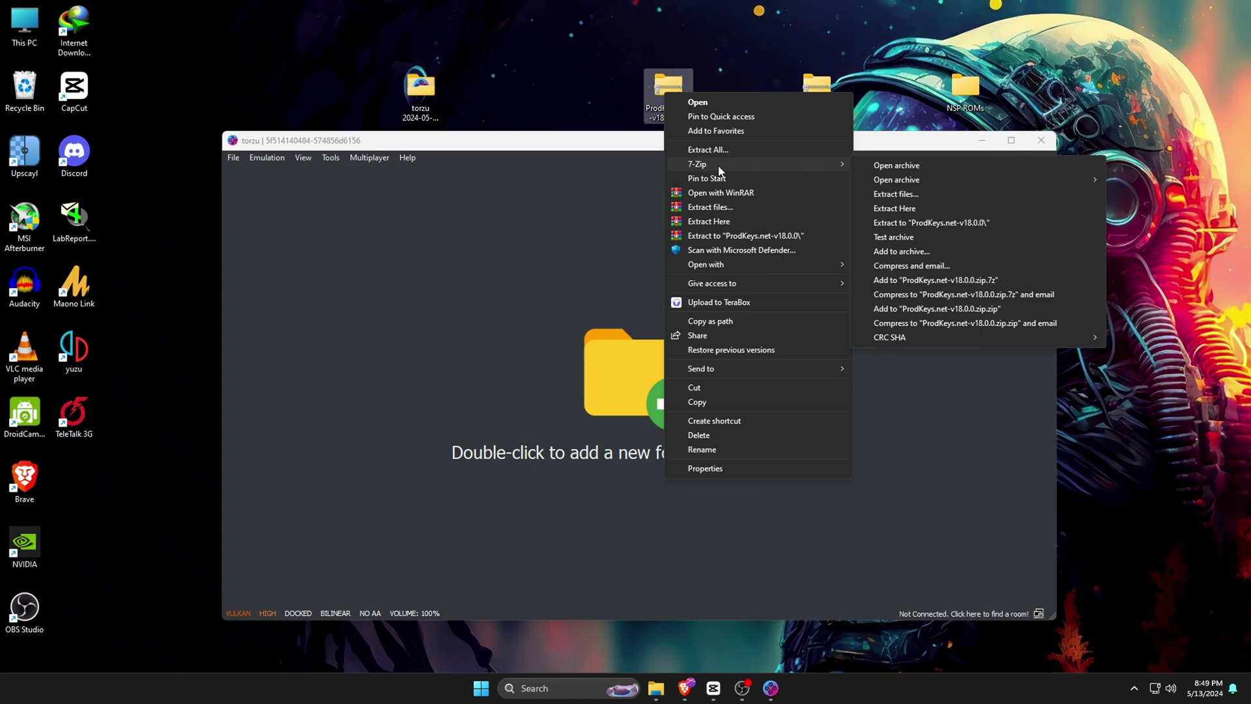
click(920, 197)
right_click(666, 101)
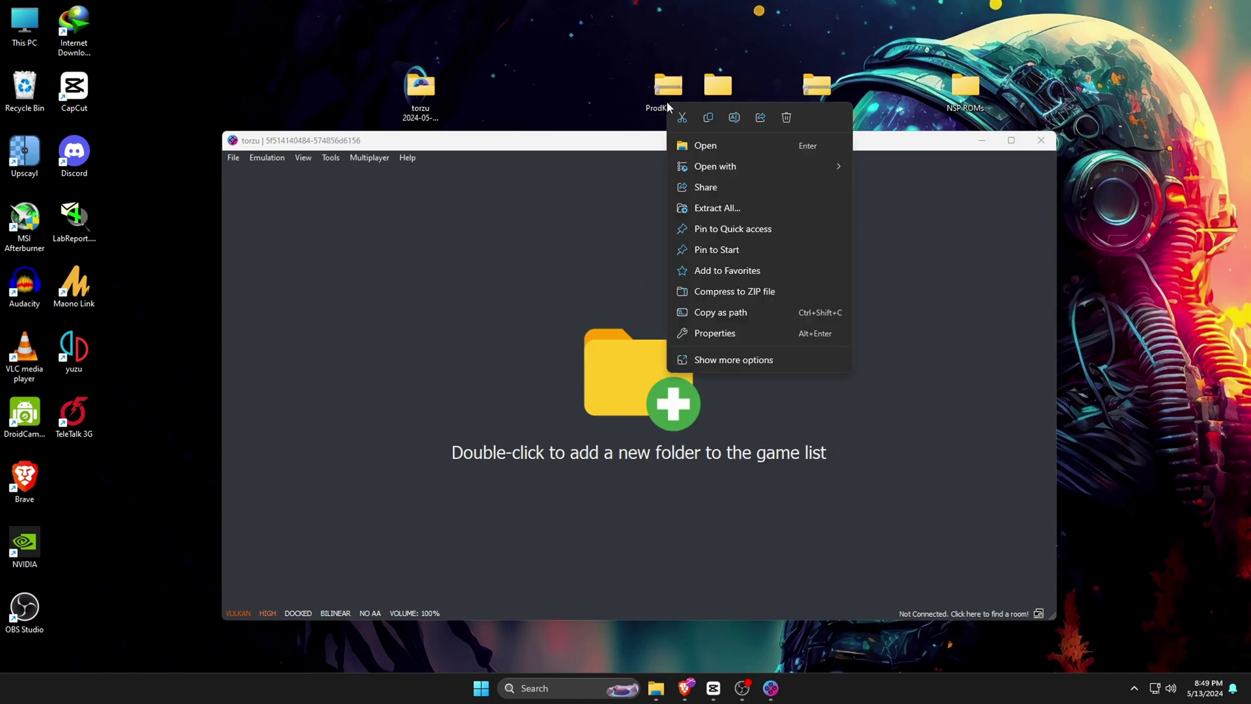
click(784, 119)
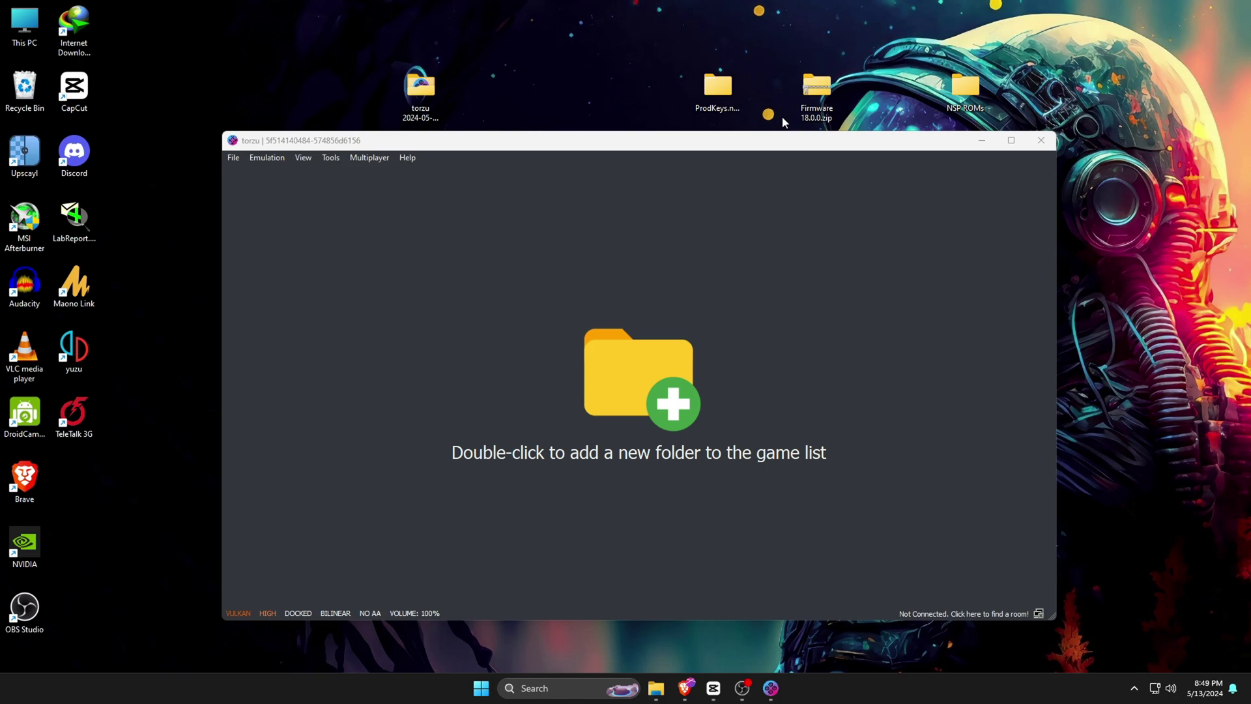
- Open the extracted ProdKeys.net-v18.0.0 folder and move its window aside to uncover the emulator's menus
right_click(722, 92)
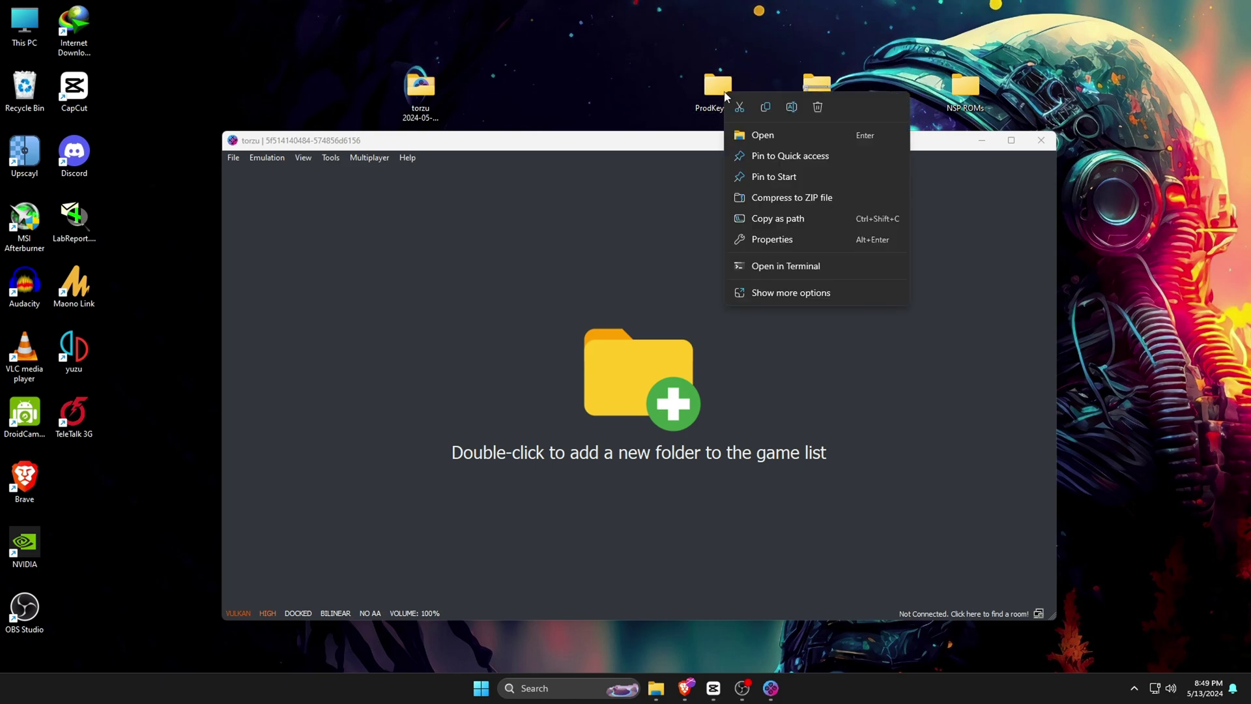
click(762, 135)
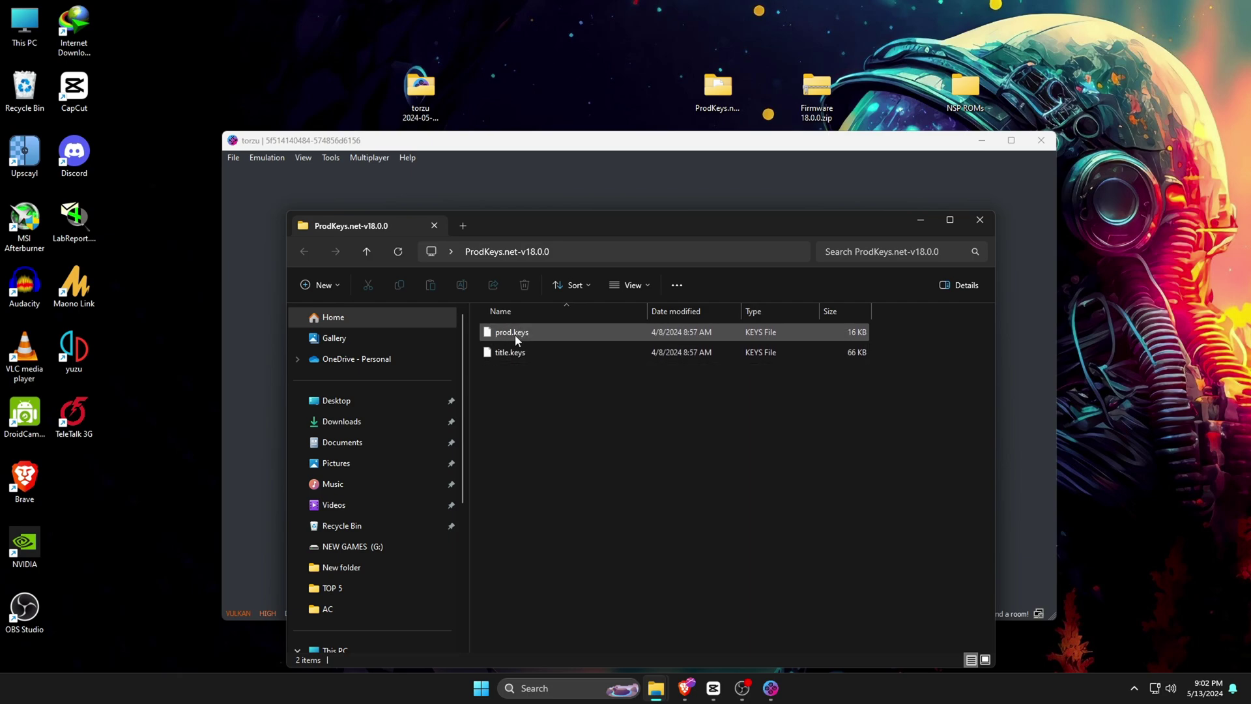
drag(514, 228, 686, 202)
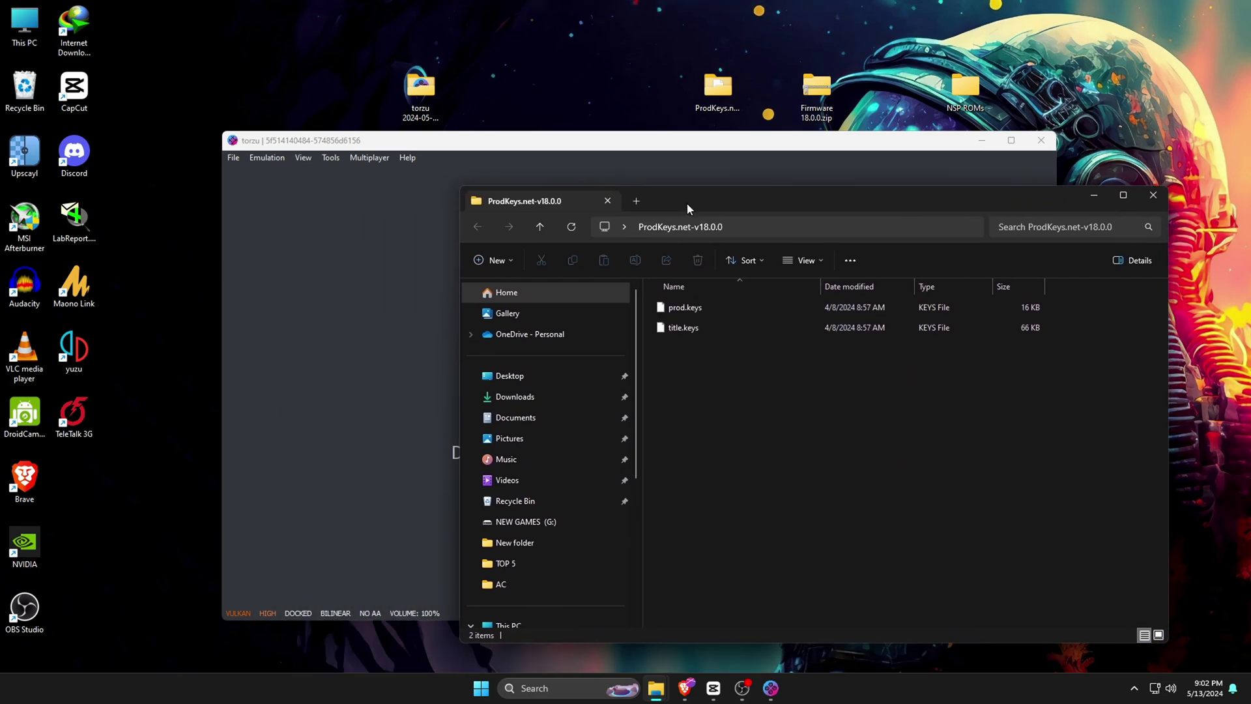
- Open the yuzu data folder from the emulator, move its window beside the ProdKeys window, and enter the keys folder
click(231, 158)
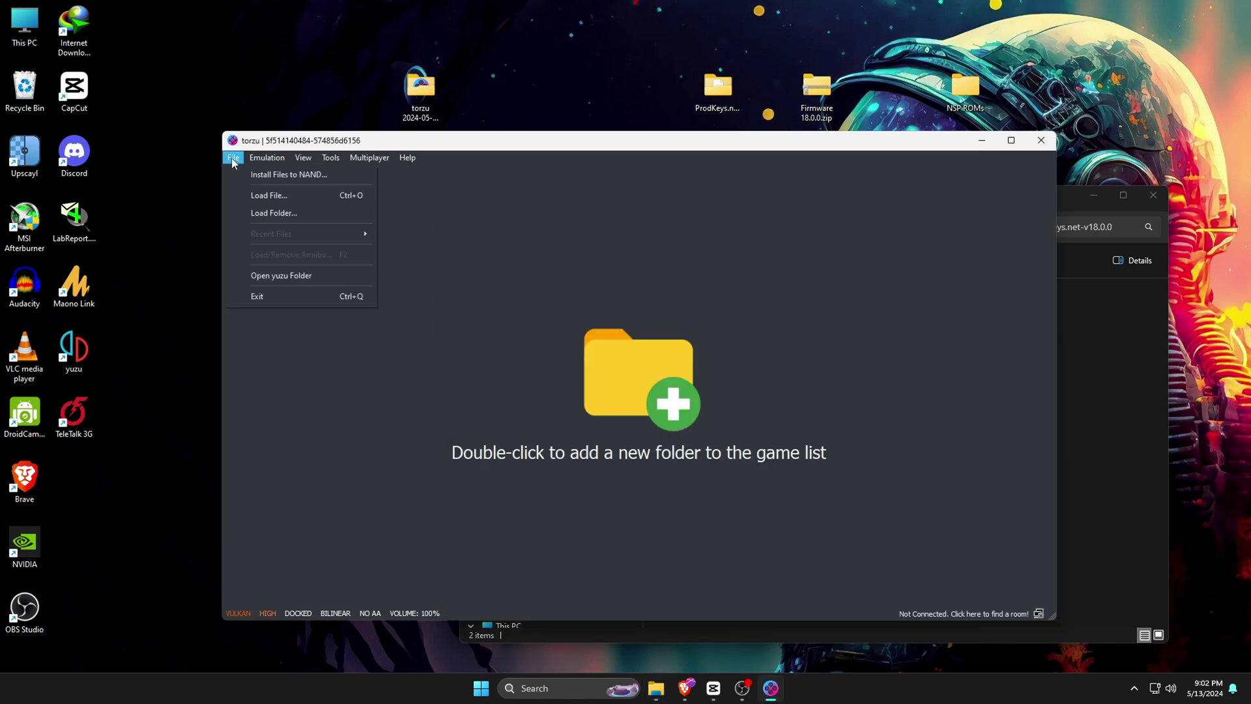
click(303, 279)
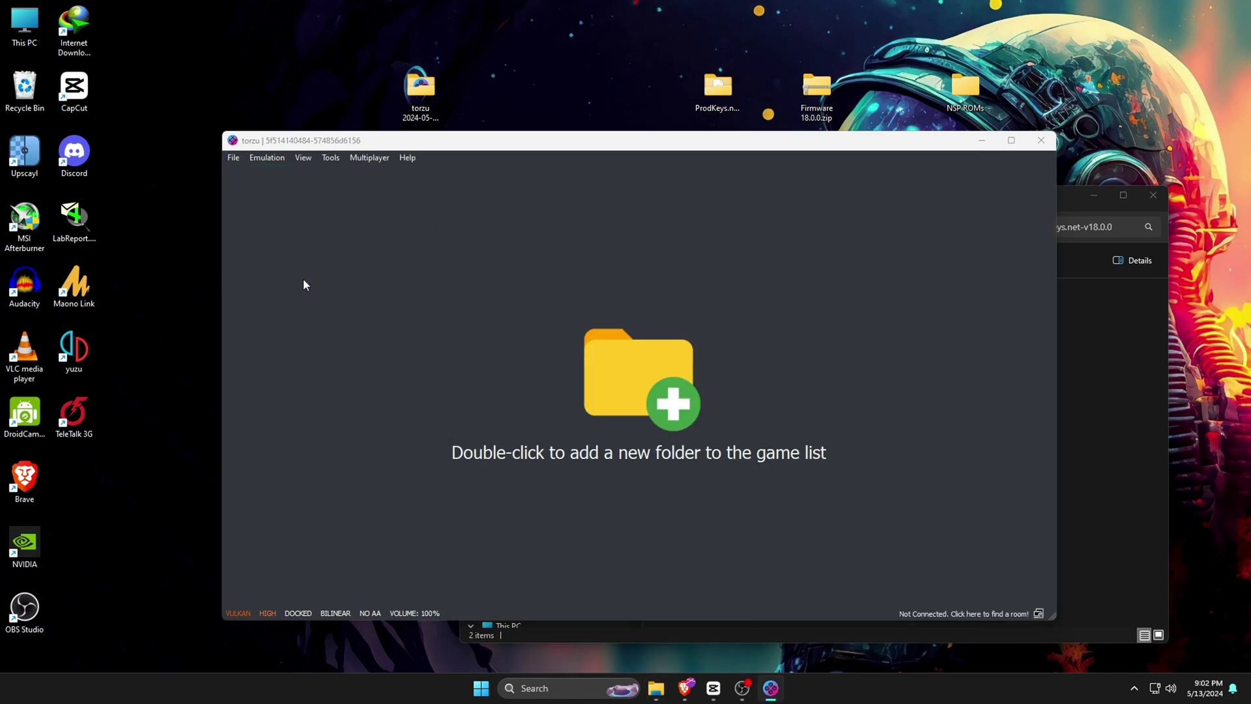
drag(711, 212, 437, 154)
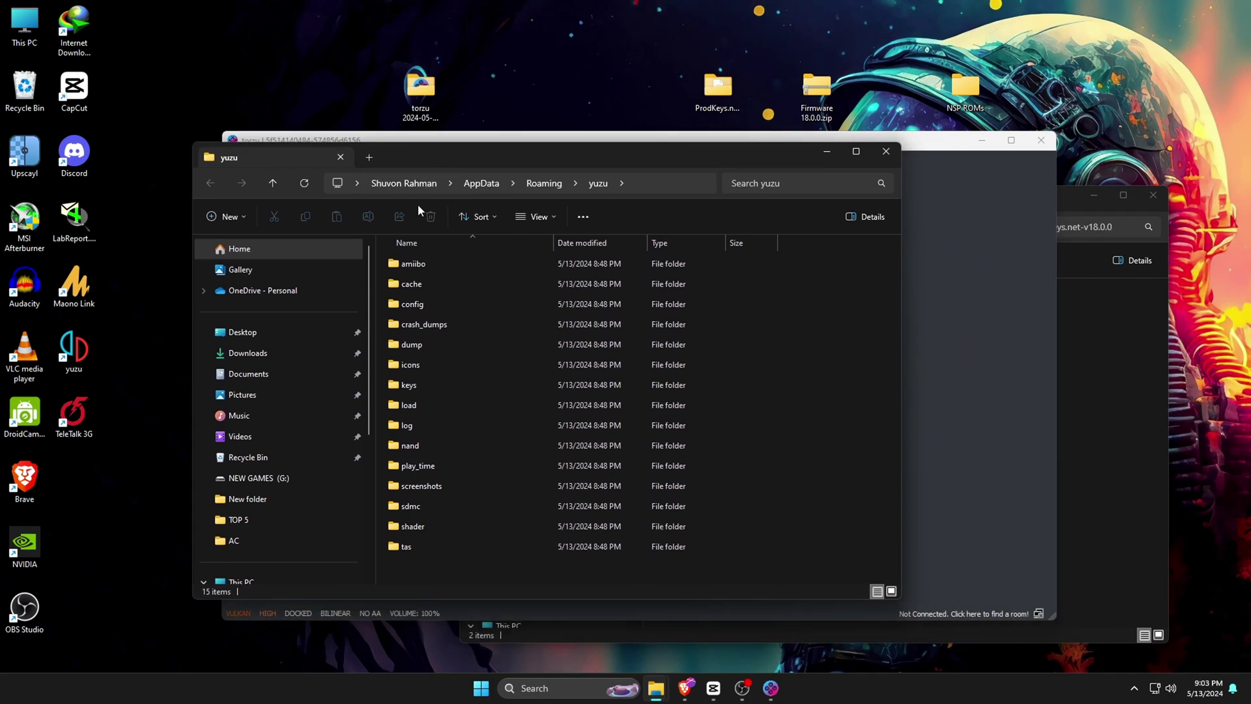
click(410, 387)
double_click(410, 388)
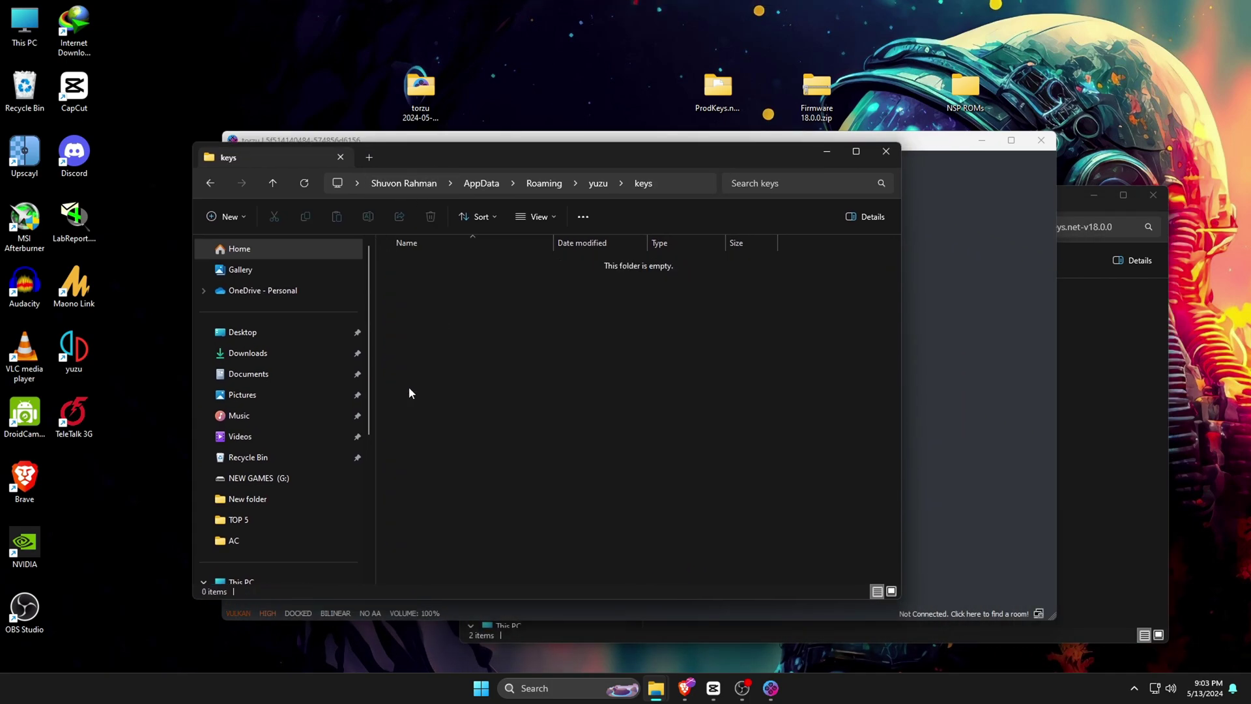
- Move prod.keys and title.keys from the ProdKeys folder into the yuzu keys folder and close both folder windows
click(1092, 393)
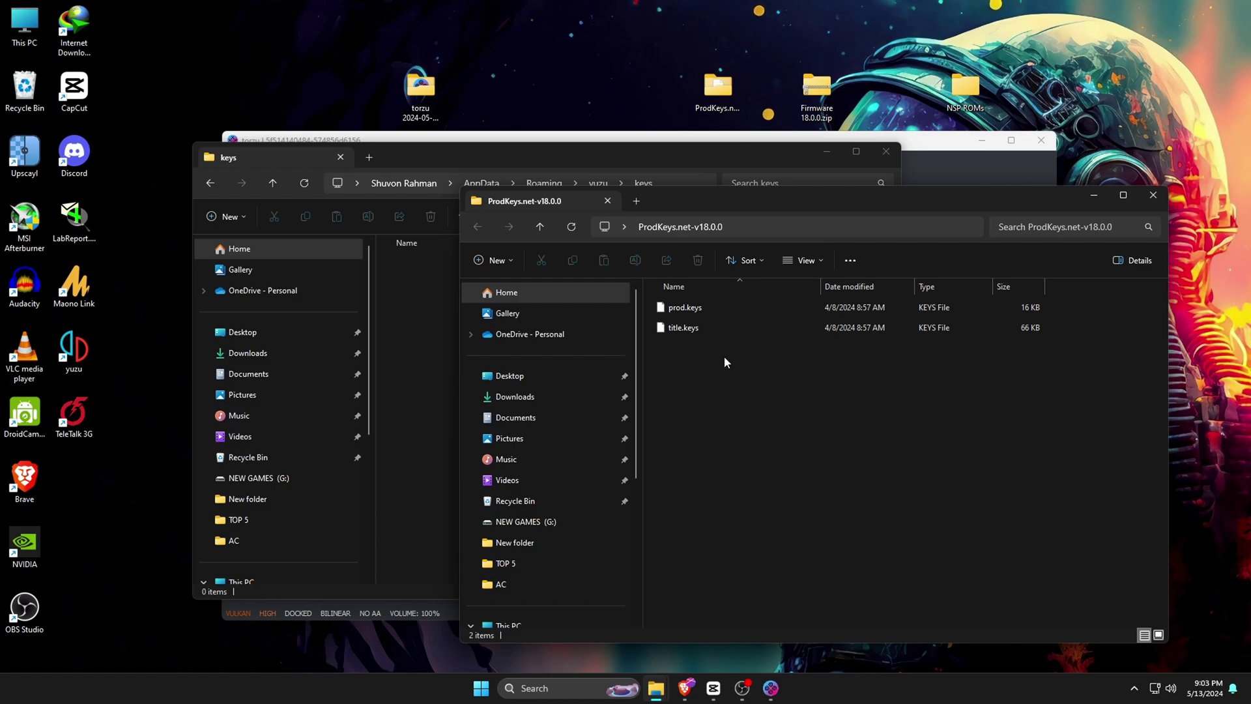
drag(709, 349, 406, 330)
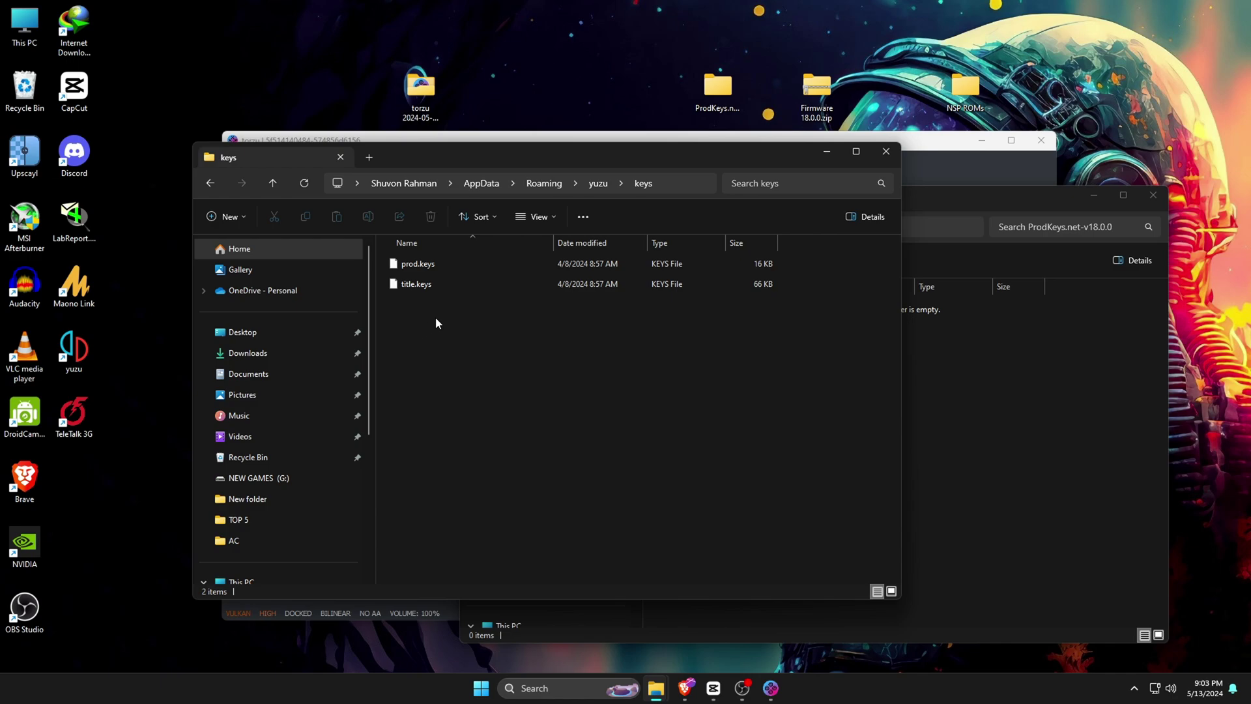
click(884, 152)
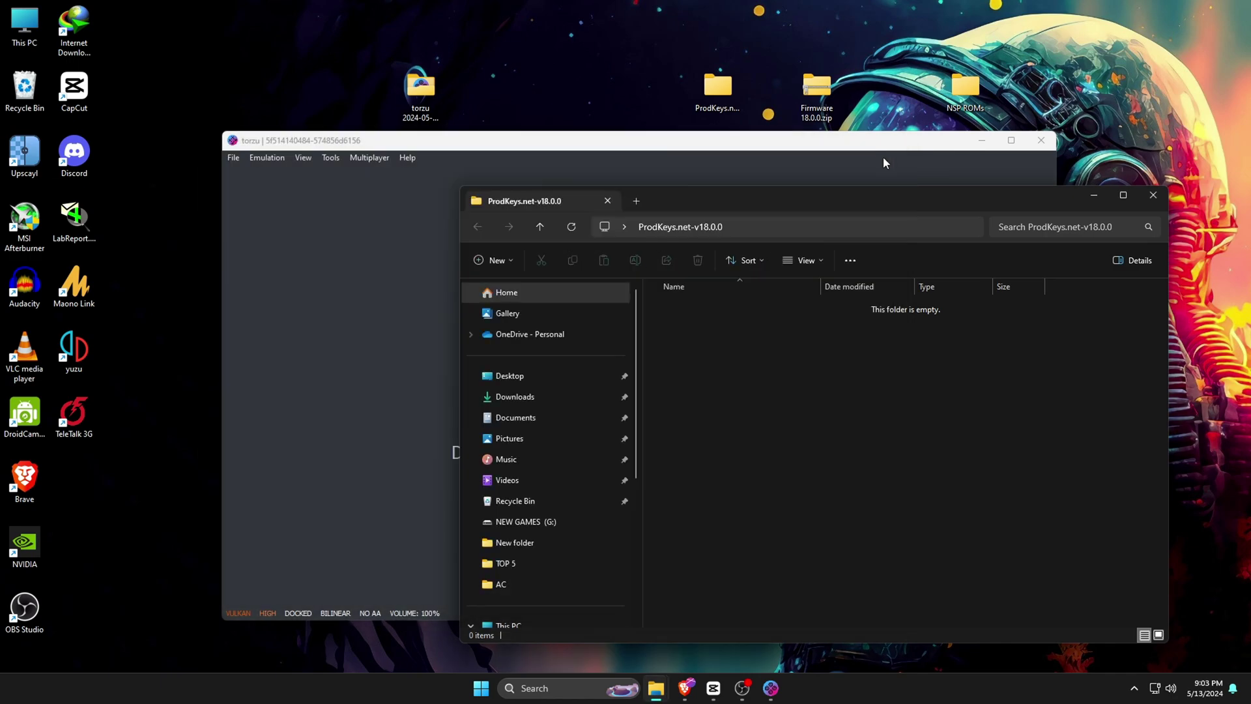
click(1152, 196)
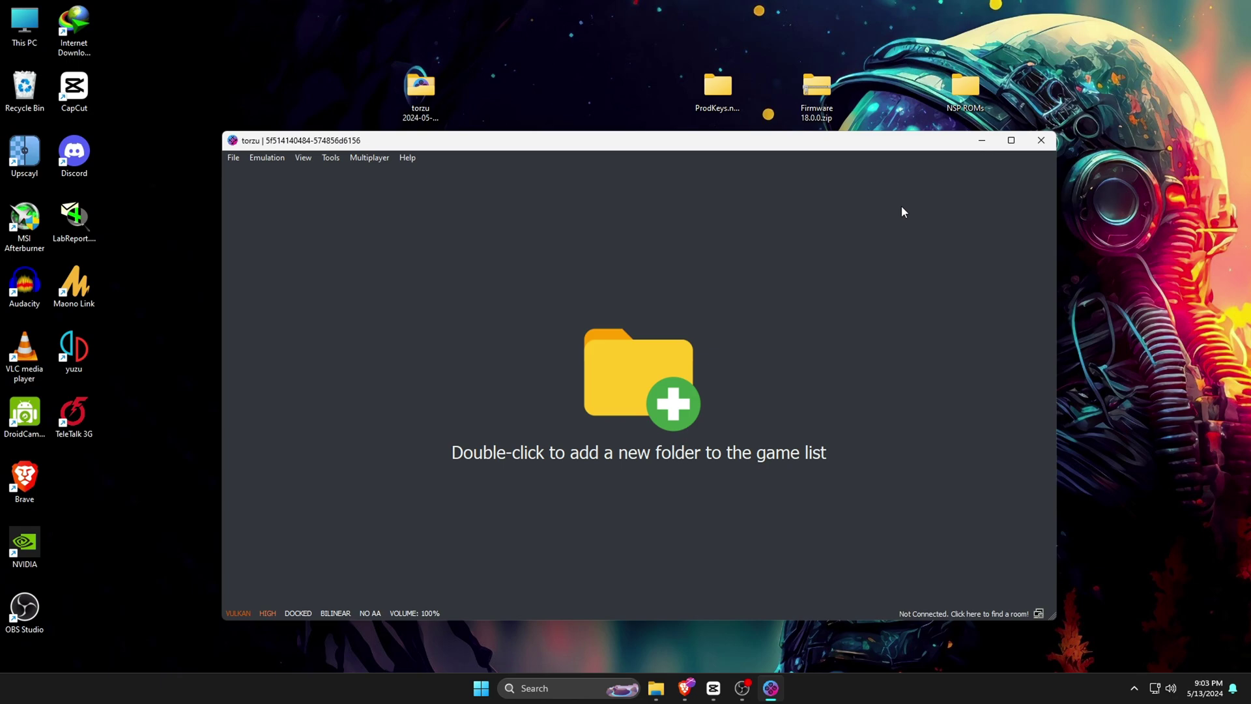
- Extract Firmware 18.0.0.zip on the desktop with 7-Zip and delete the original archive
right_click(822, 94)
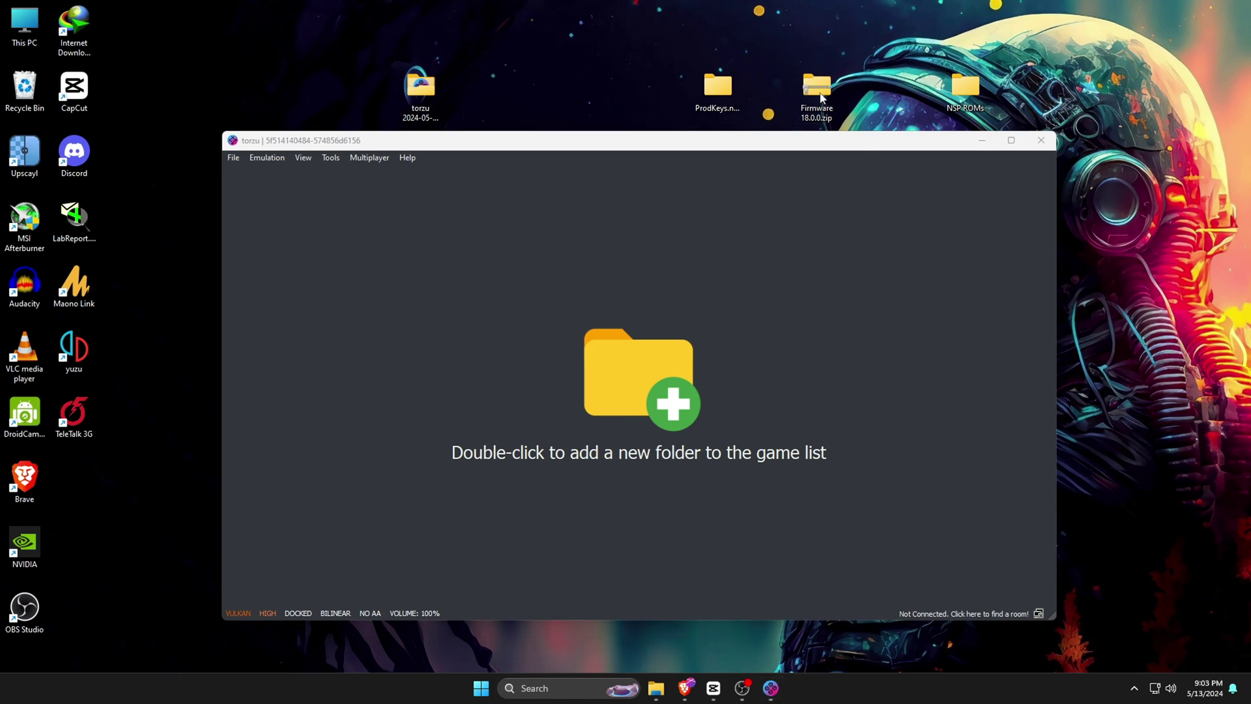
click(849, 355)
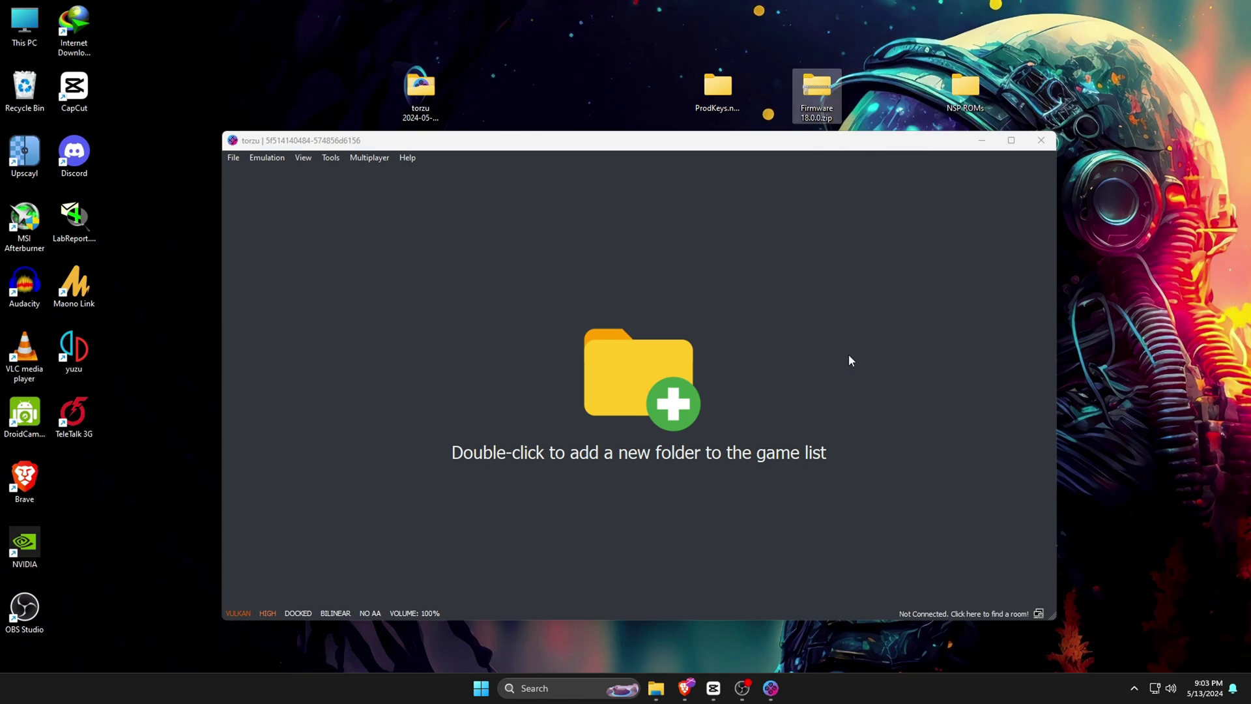
mouse_move(866, 171)
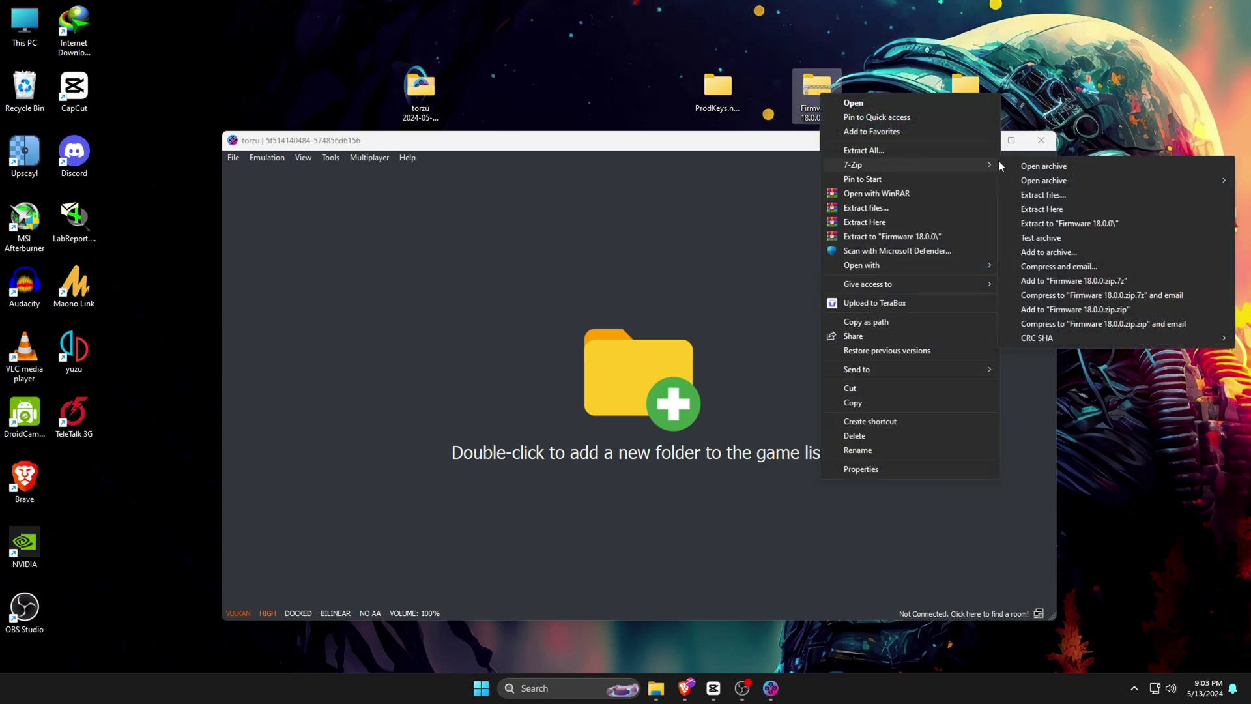
click(1062, 195)
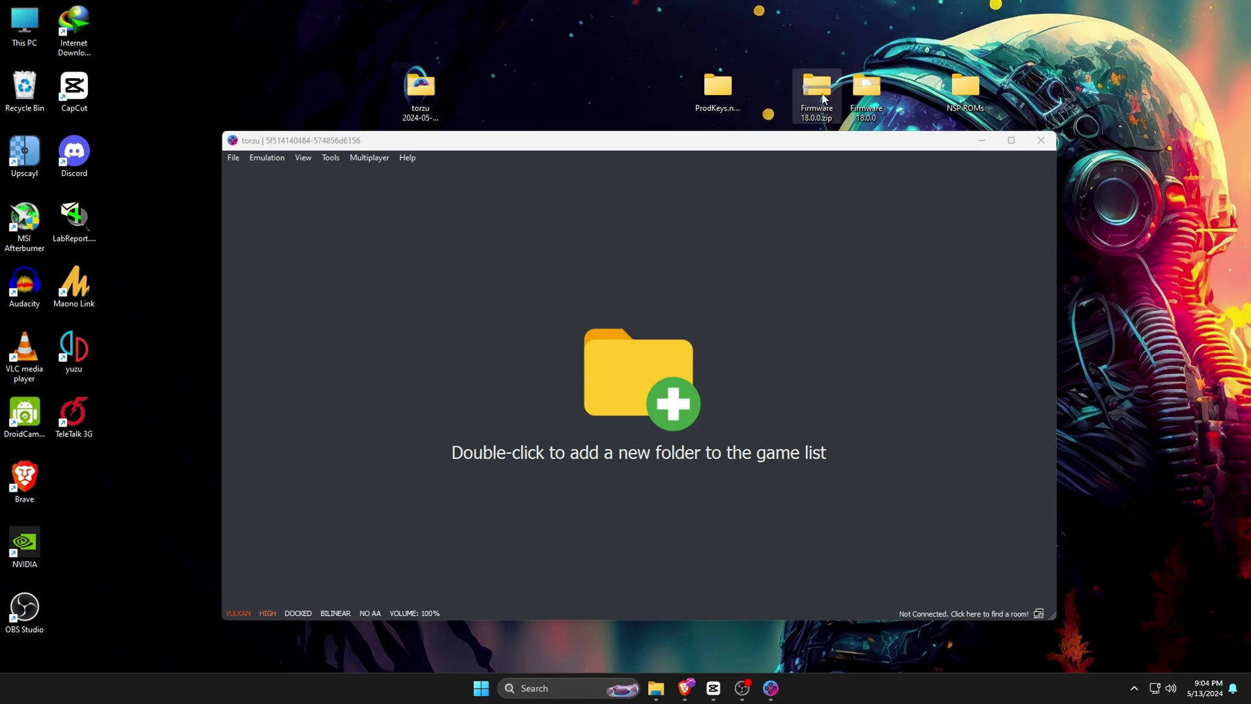
right_click(822, 98)
click(940, 108)
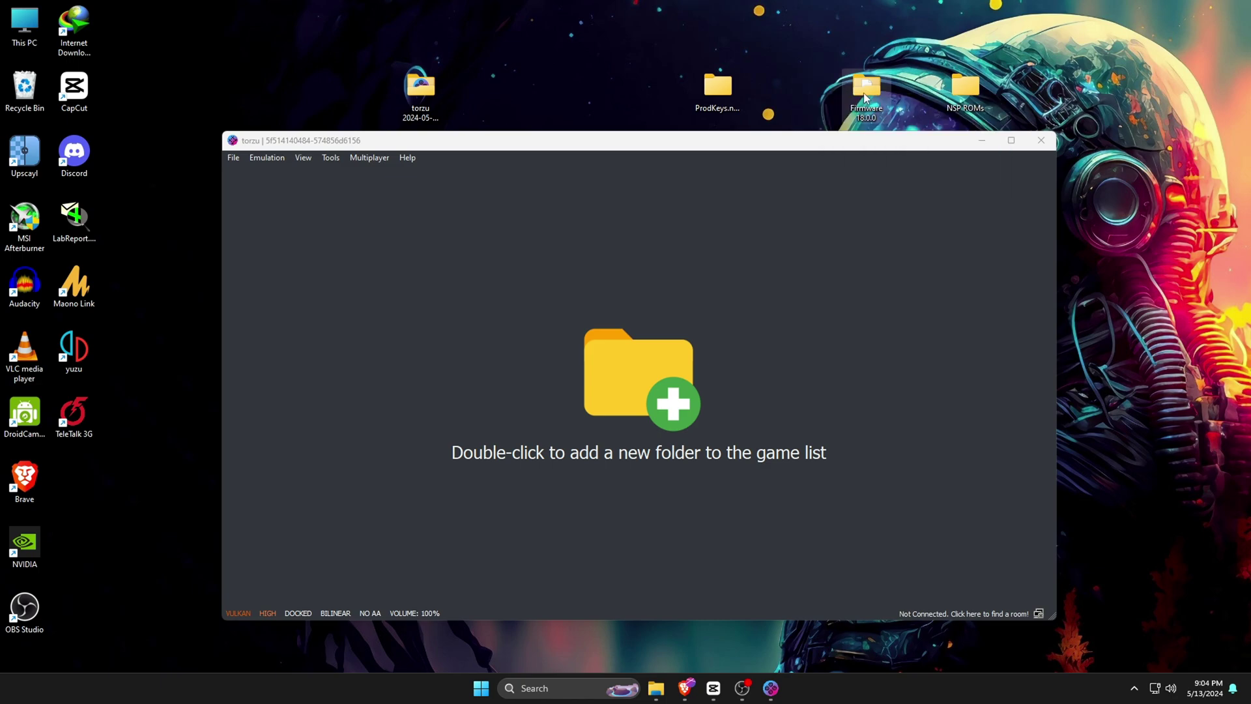
- Open the extracted Firmware 18.0.0 folder and the emulator's yuzu data folder side by side
right_click(864, 95)
click(919, 136)
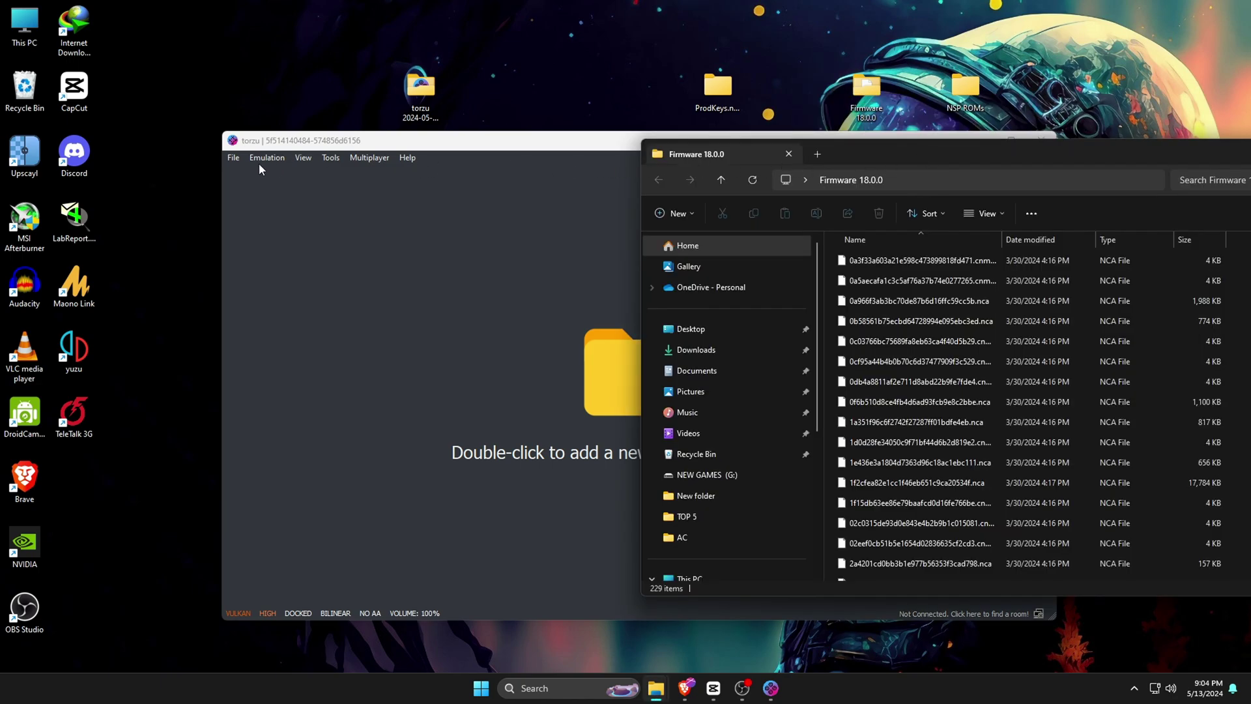
click(237, 159)
click(275, 271)
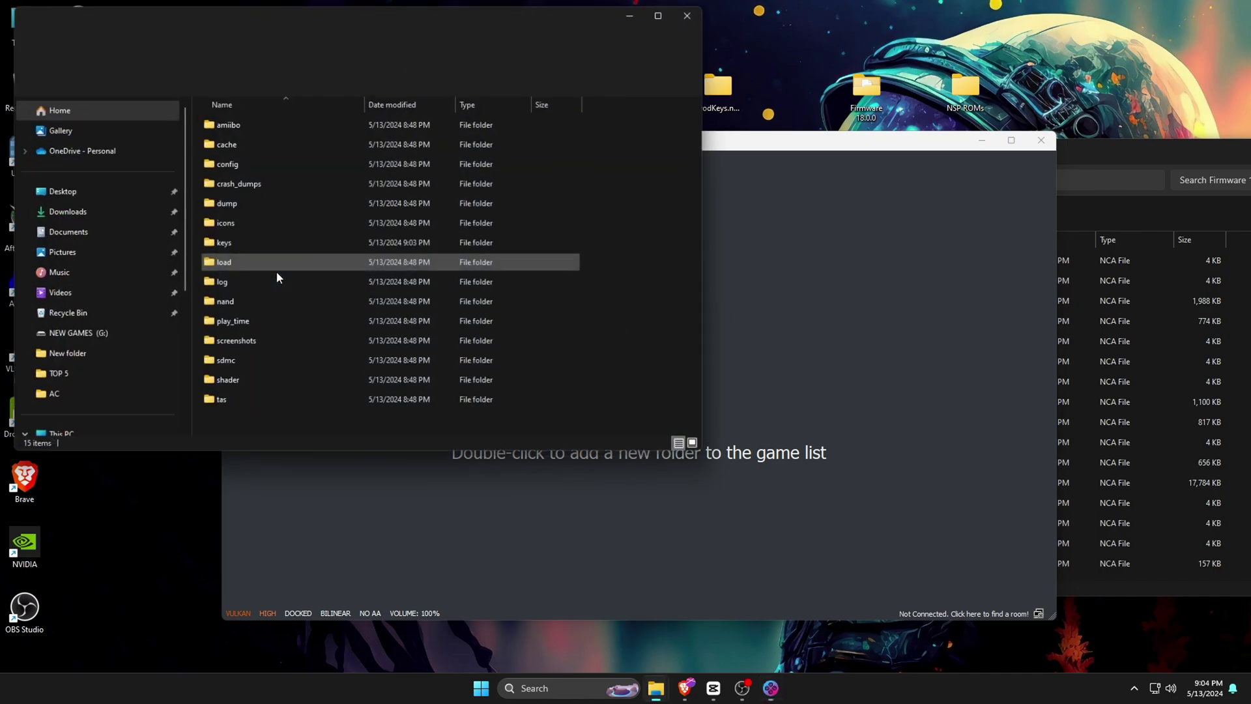
- Within the yuzu data folder, go to nand > system > Contents > registered
double_click(229, 305)
double_click(241, 124)
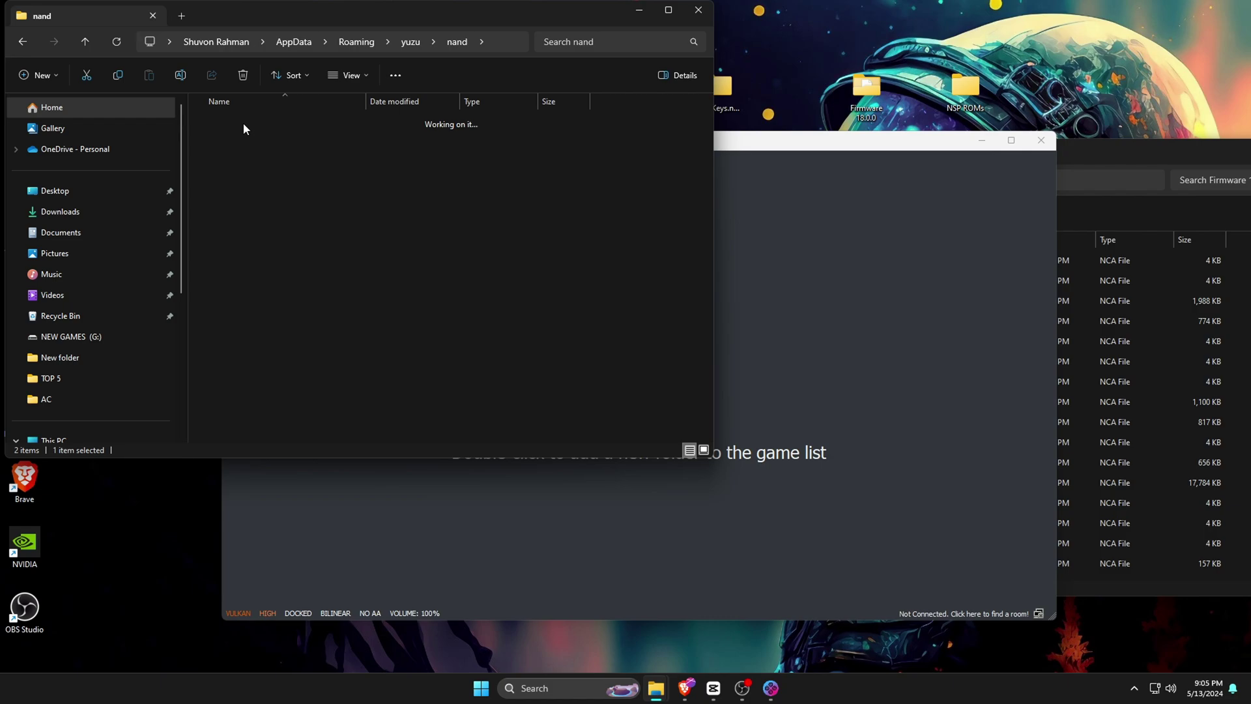
double_click(246, 128)
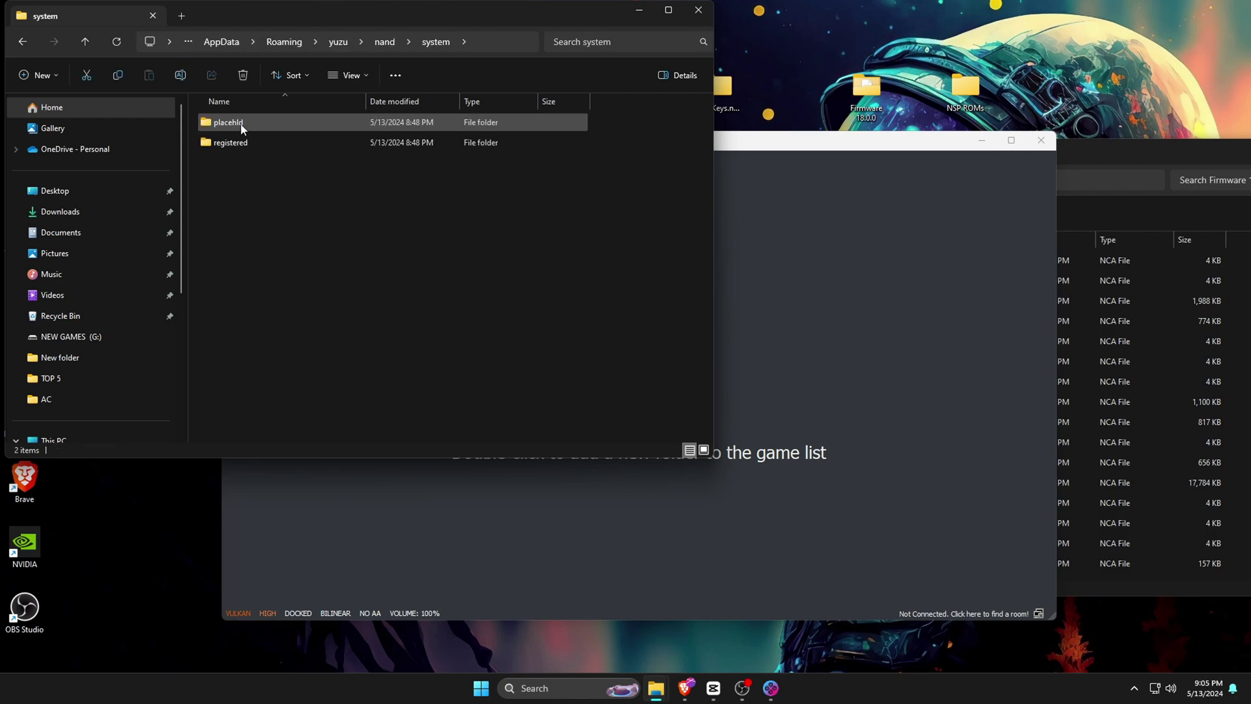
click(242, 150)
double_click(242, 149)
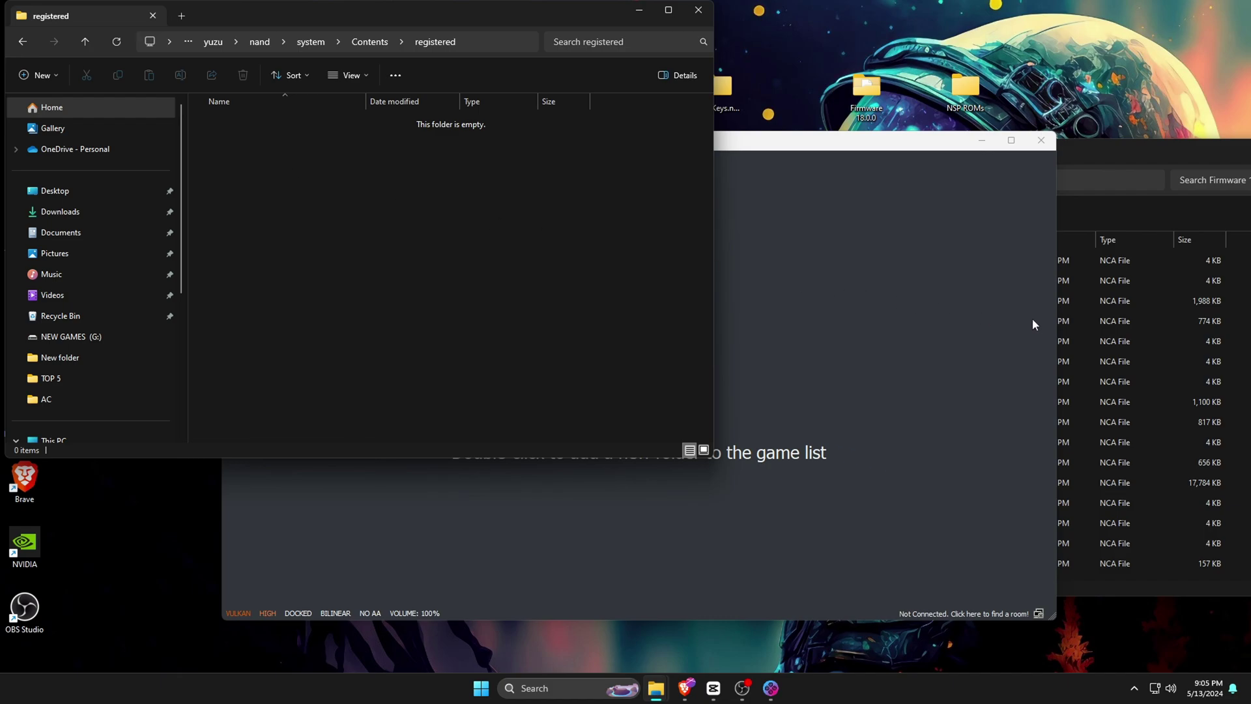
- Move all files from the Firmware 18.0.0 folder into the registered folder and close both folder windows
click(1082, 327)
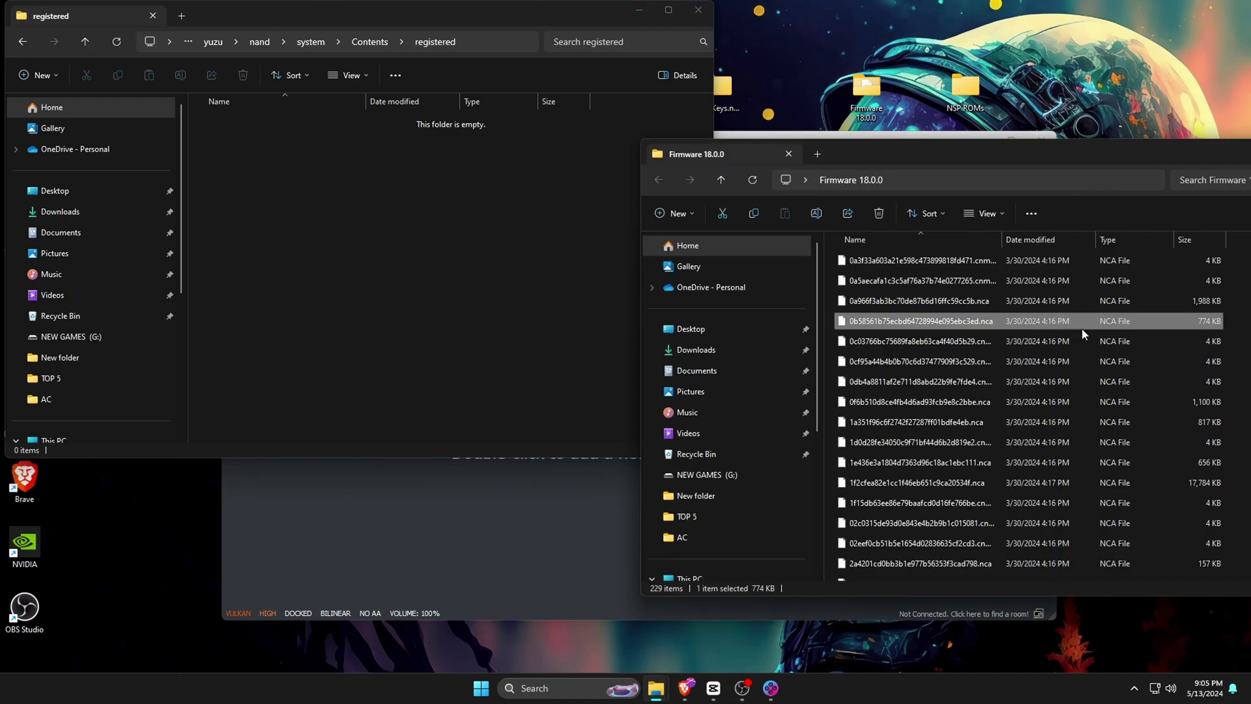
key(ctrl+a)
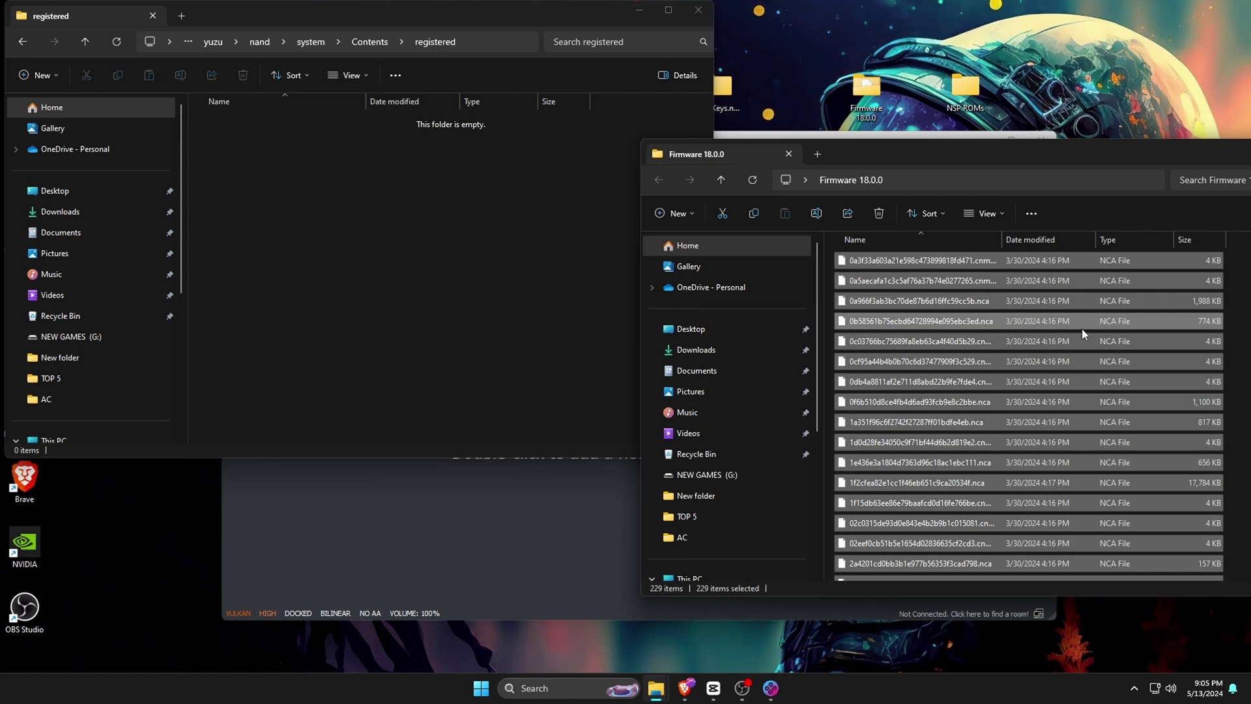
drag(1082, 329, 473, 290)
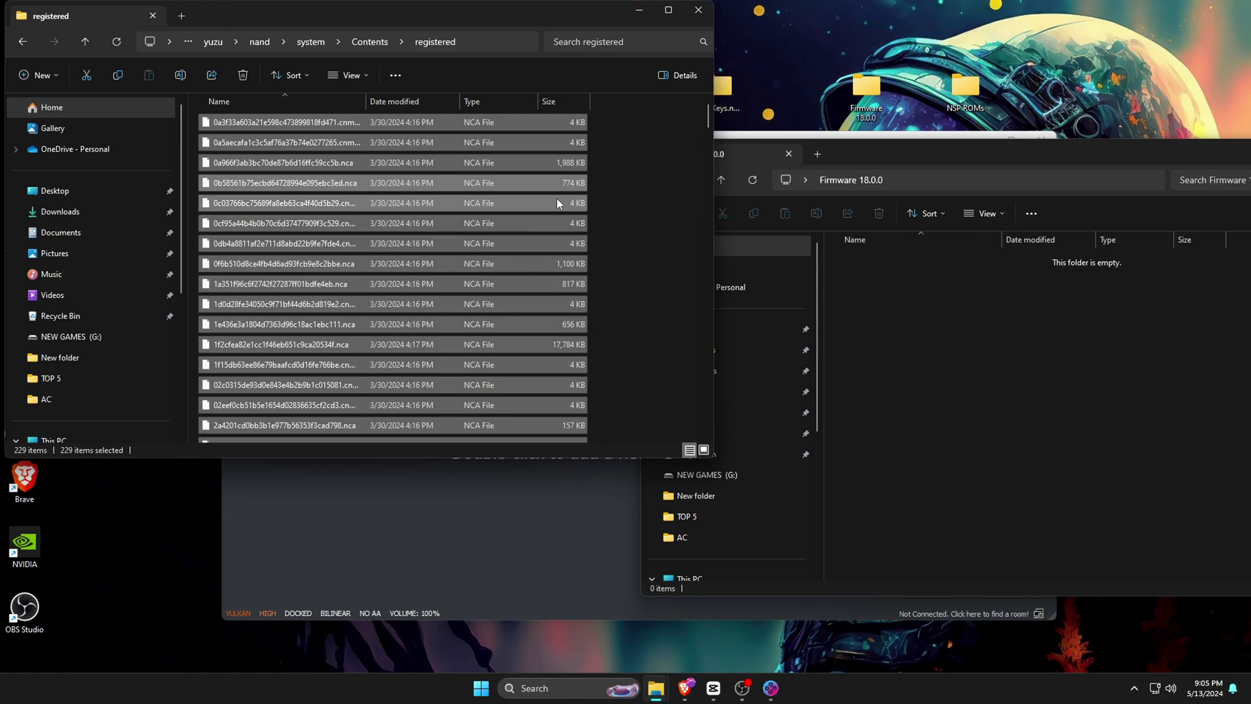
click(698, 11)
drag(910, 146, 700, 178)
click(950, 171)
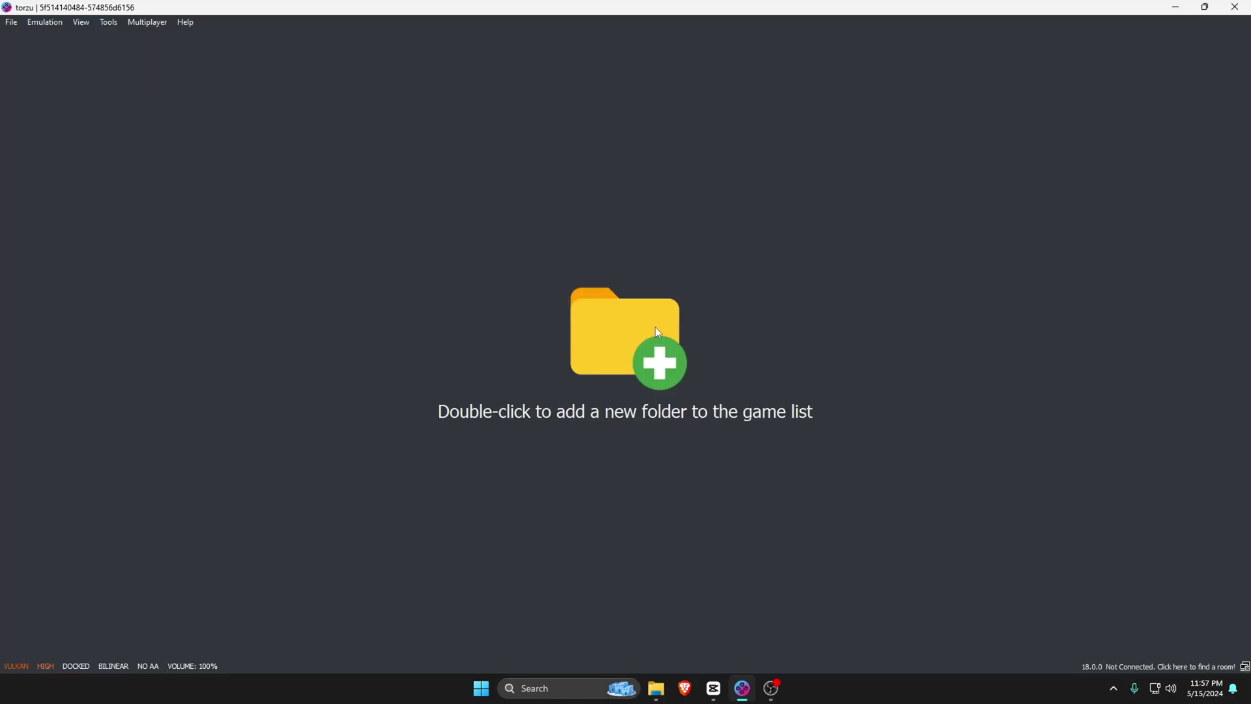
- Add the NSP ROMs folder from ROMs on the UPLOADED (J:) drive to the game list
double_click(636, 339)
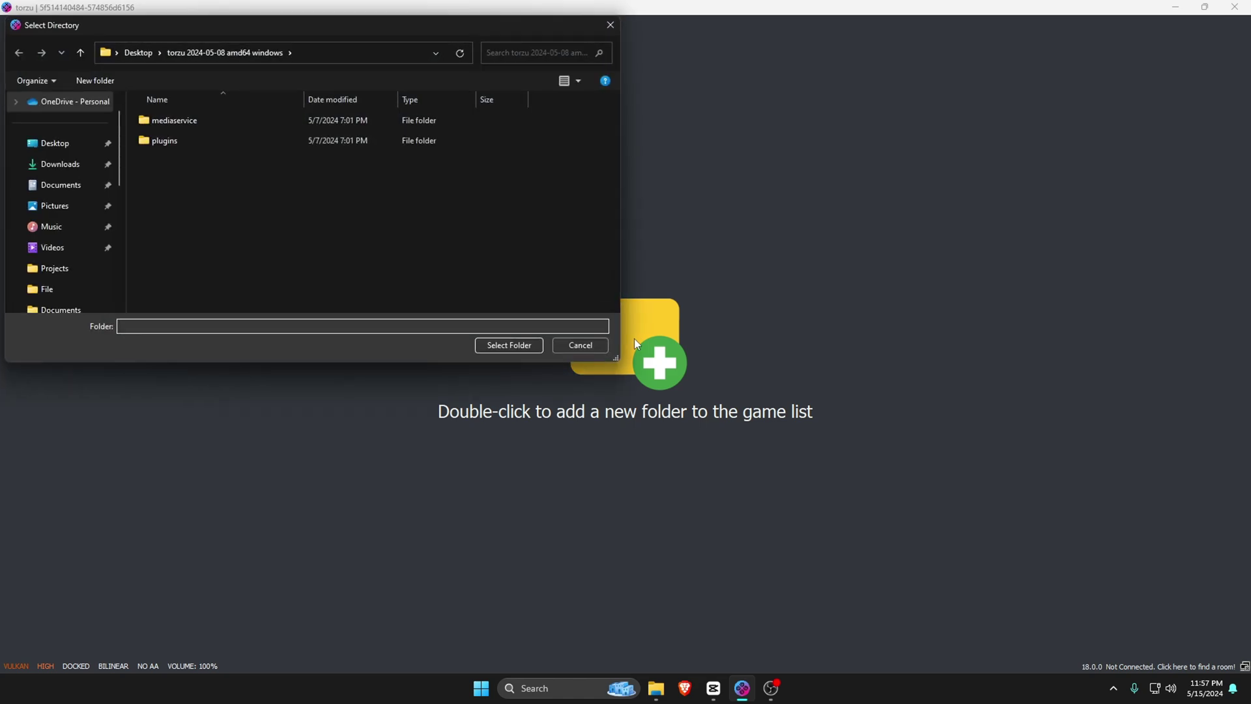
scroll(70, 215, down, 4)
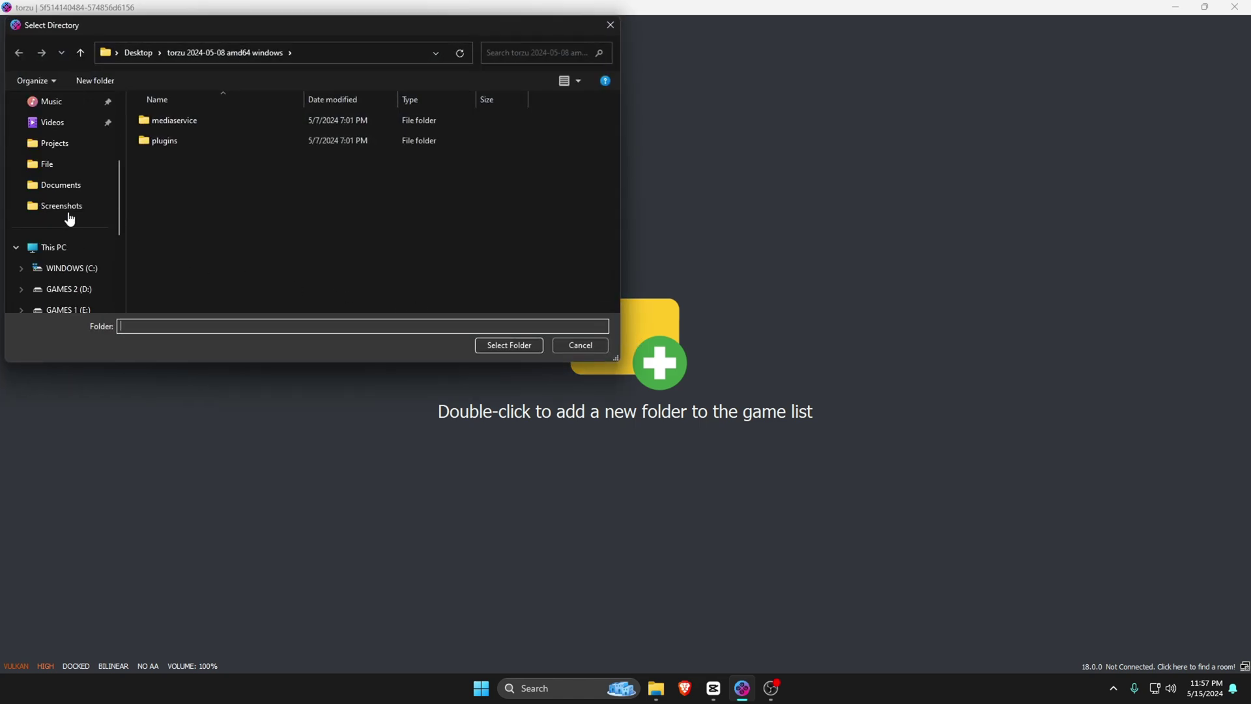
scroll(69, 222, down, 1)
click(73, 247)
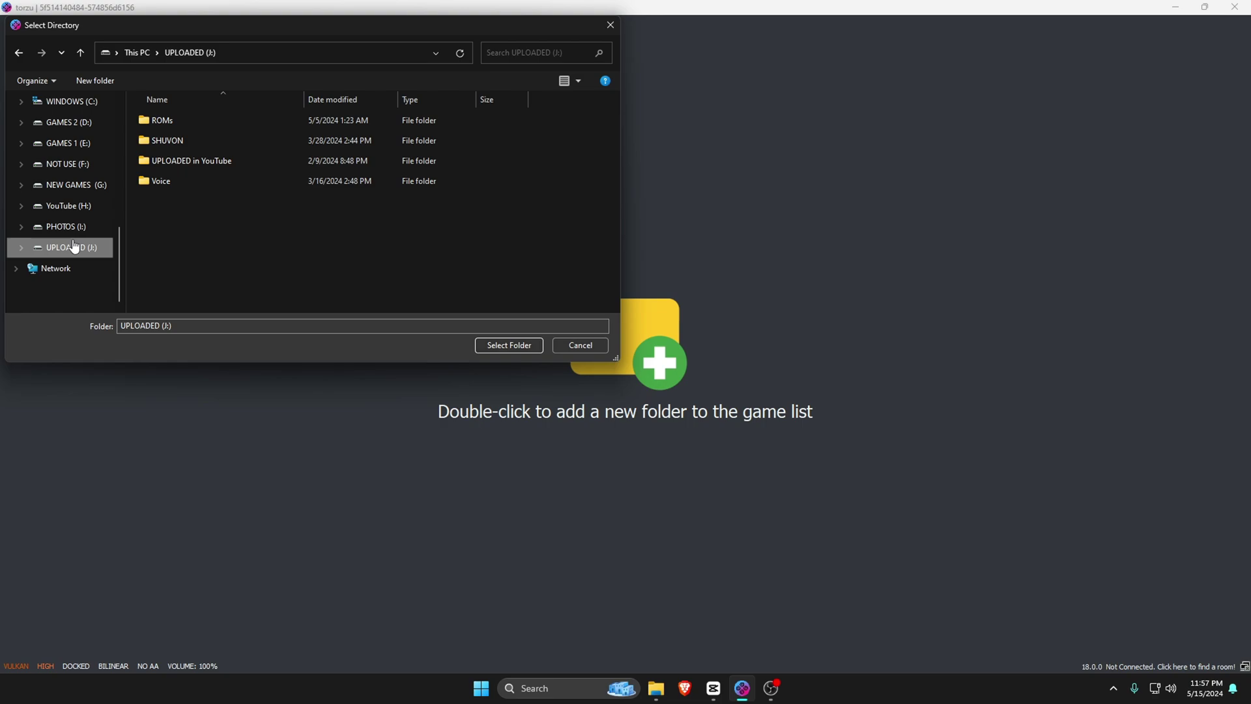
double_click(163, 121)
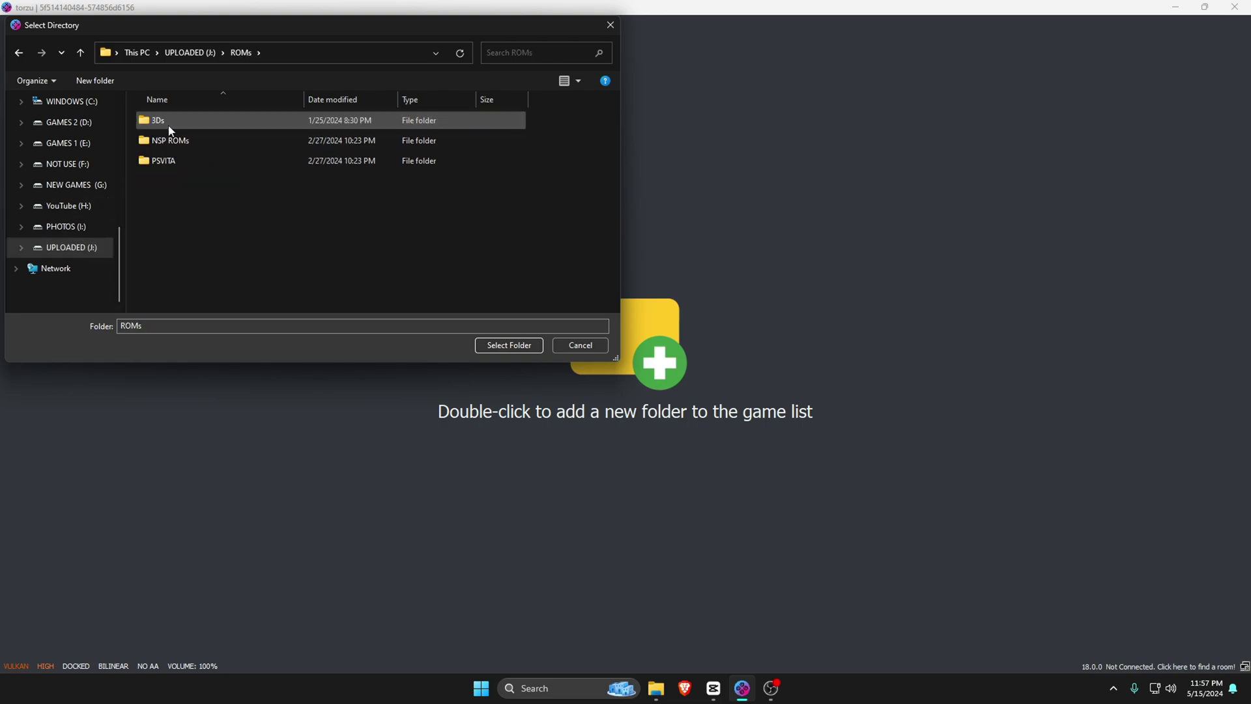
double_click(168, 139)
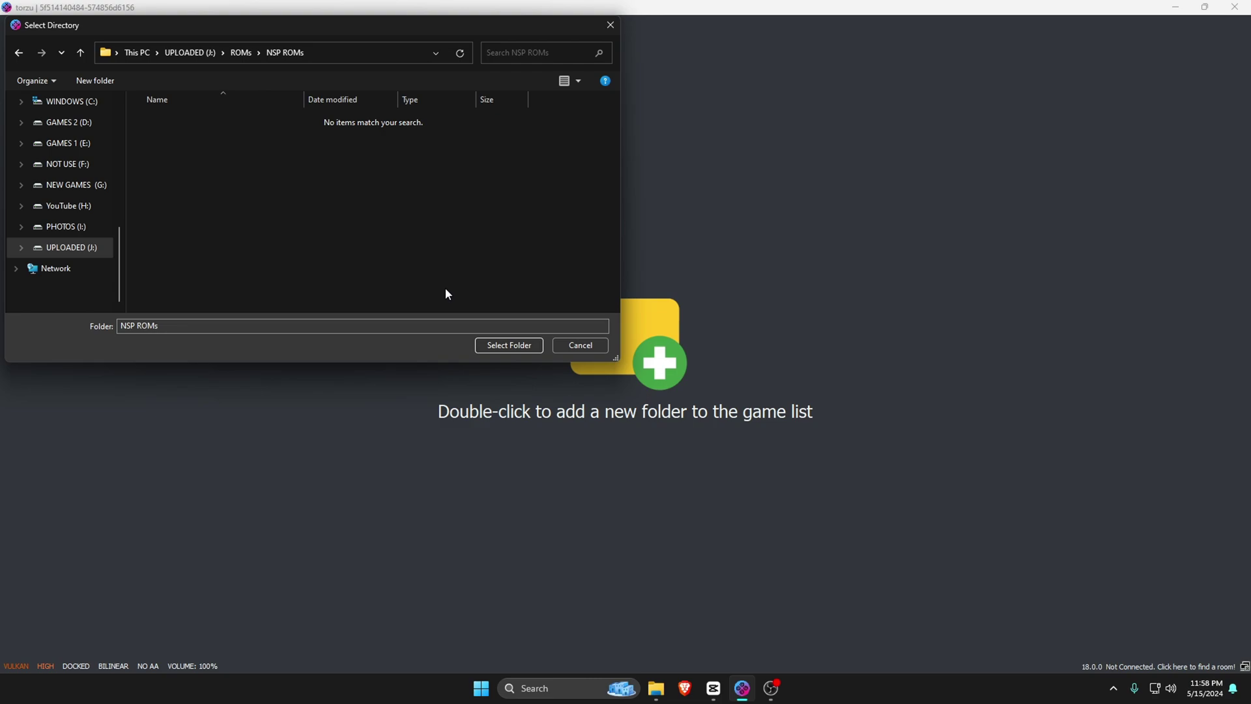
click(504, 350)
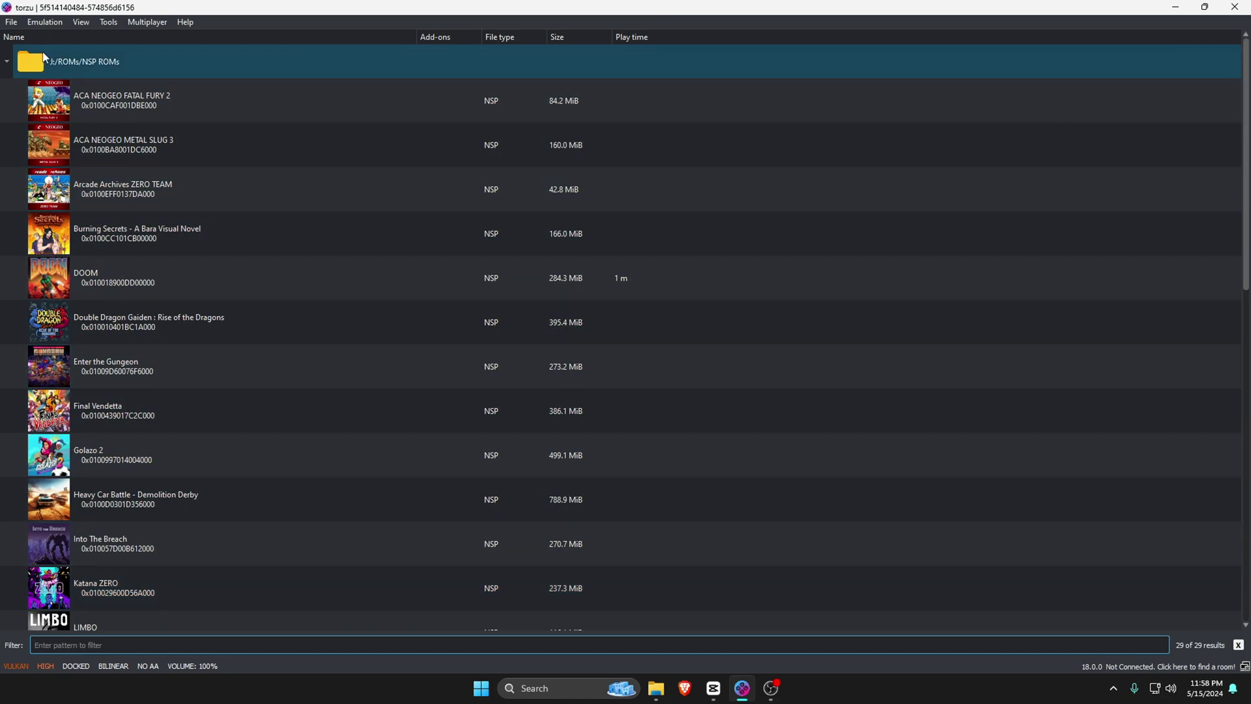
- Open the emulator configuration and review the general settings and hotkey bindings
click(43, 23)
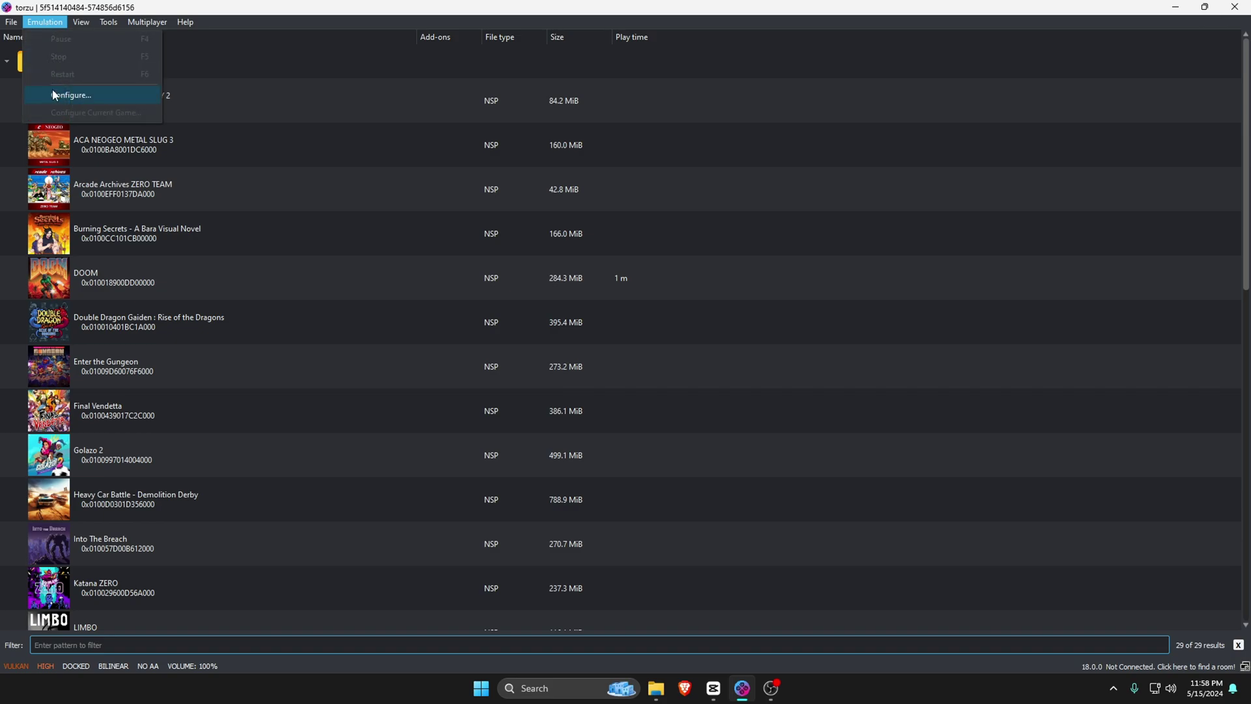
click(100, 96)
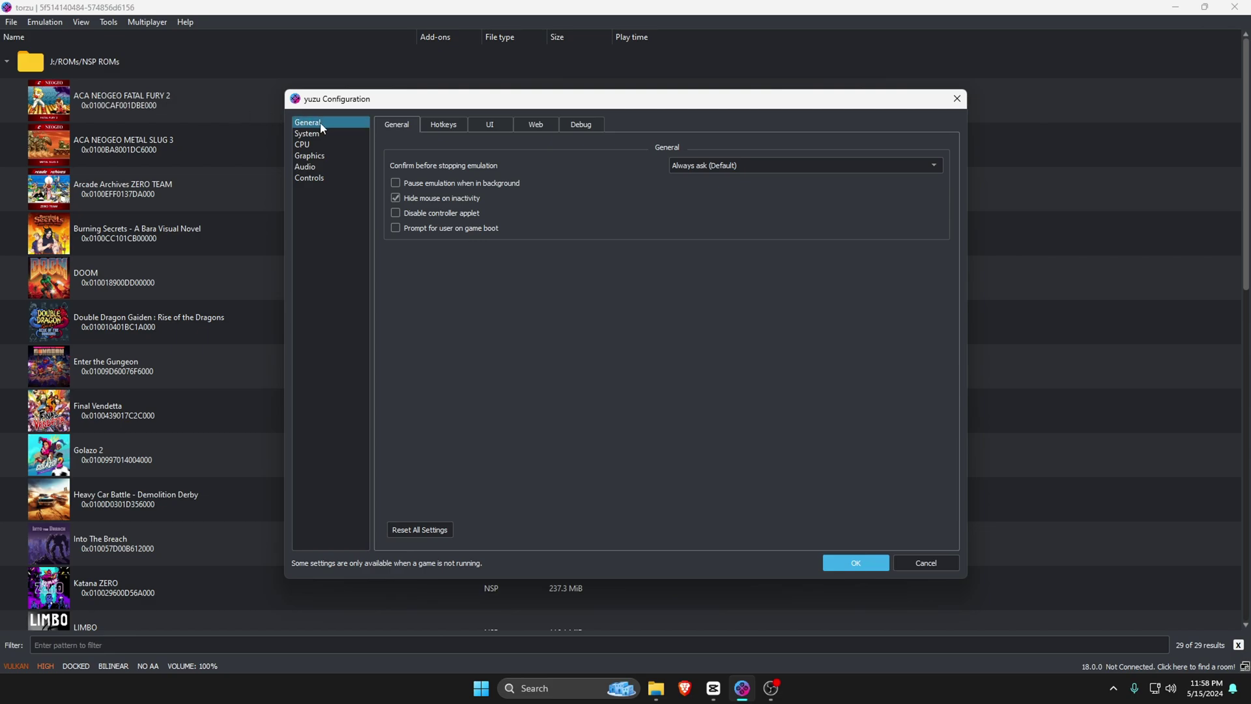
click(444, 127)
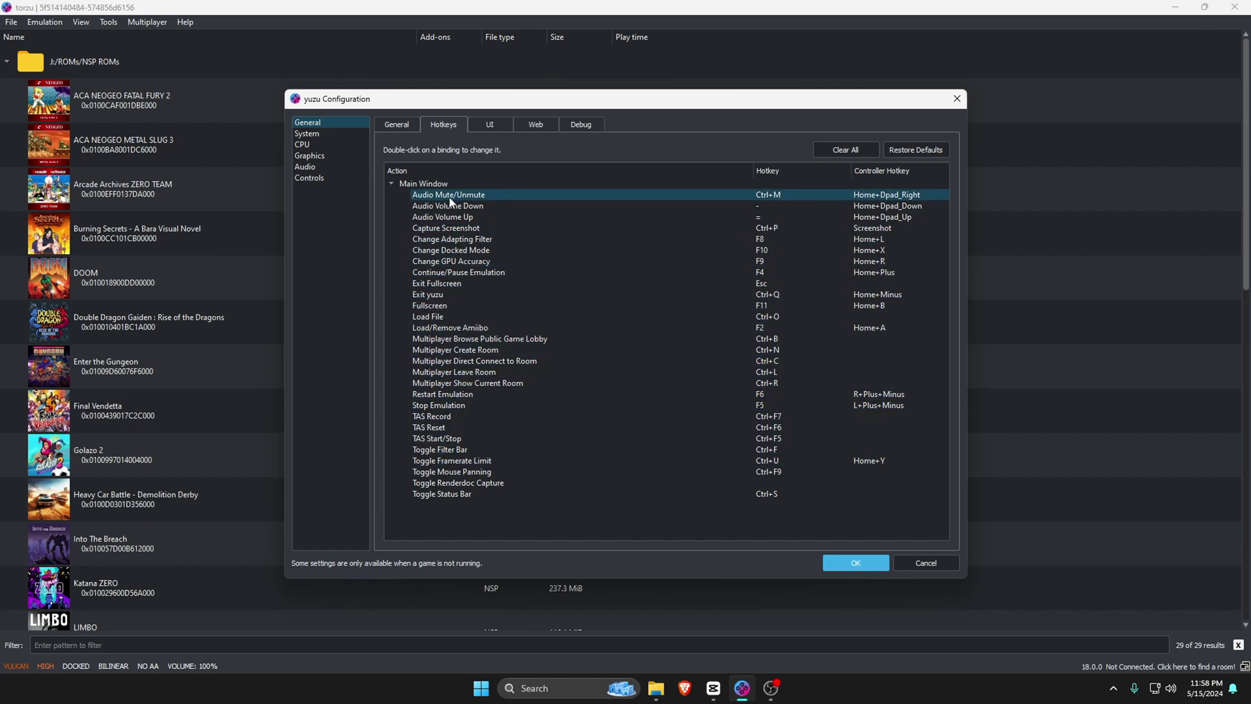
- In the system settings, set Memory Layout to 6GB DRAM (Unsafe) and turn off Limit Speed Percent
click(318, 134)
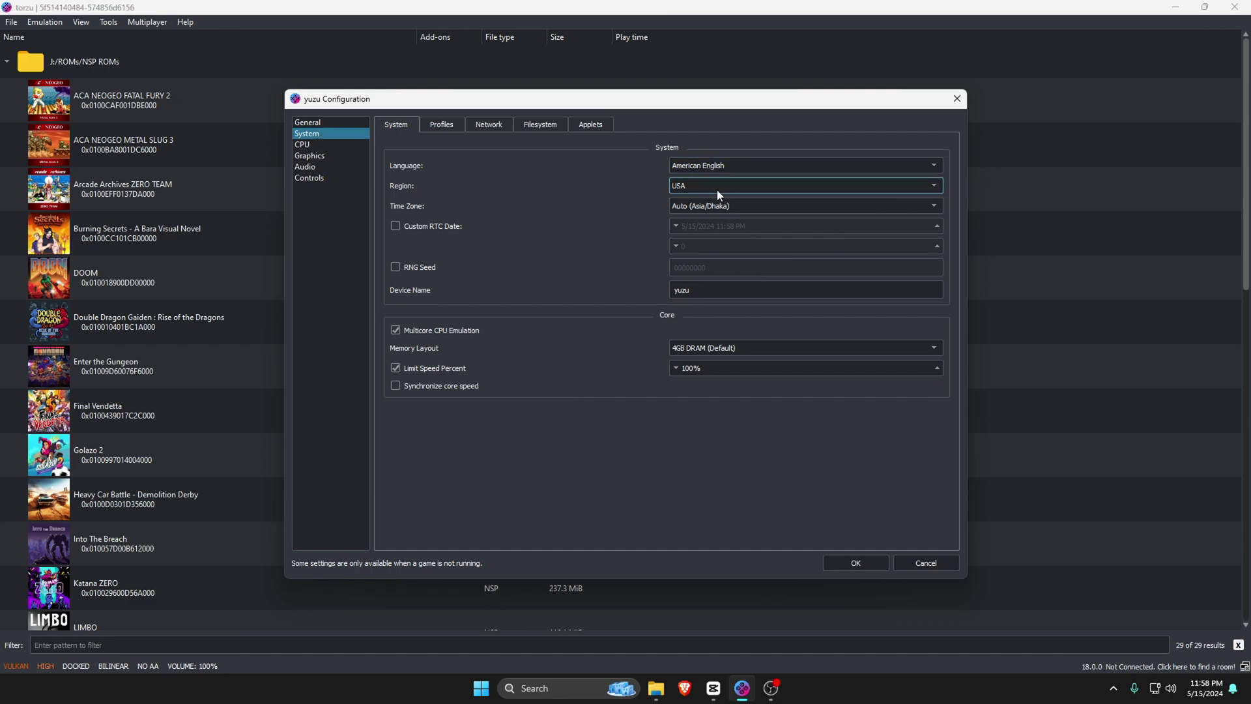
click(712, 349)
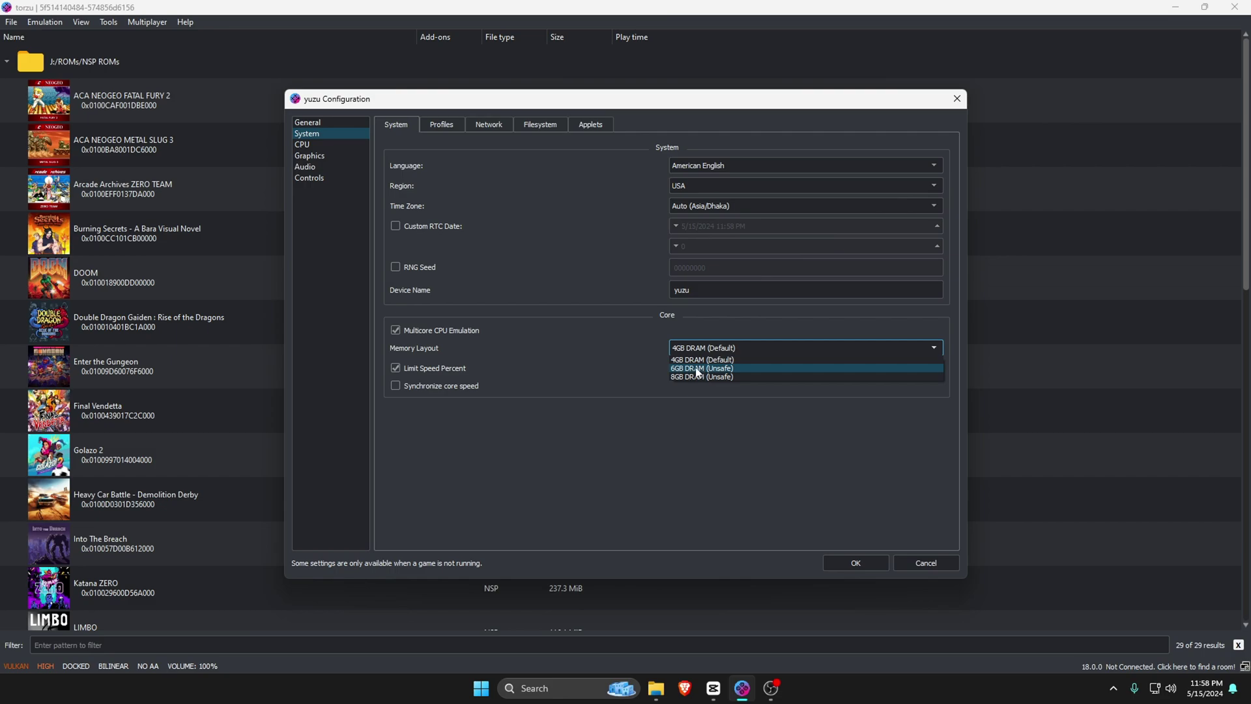
click(697, 369)
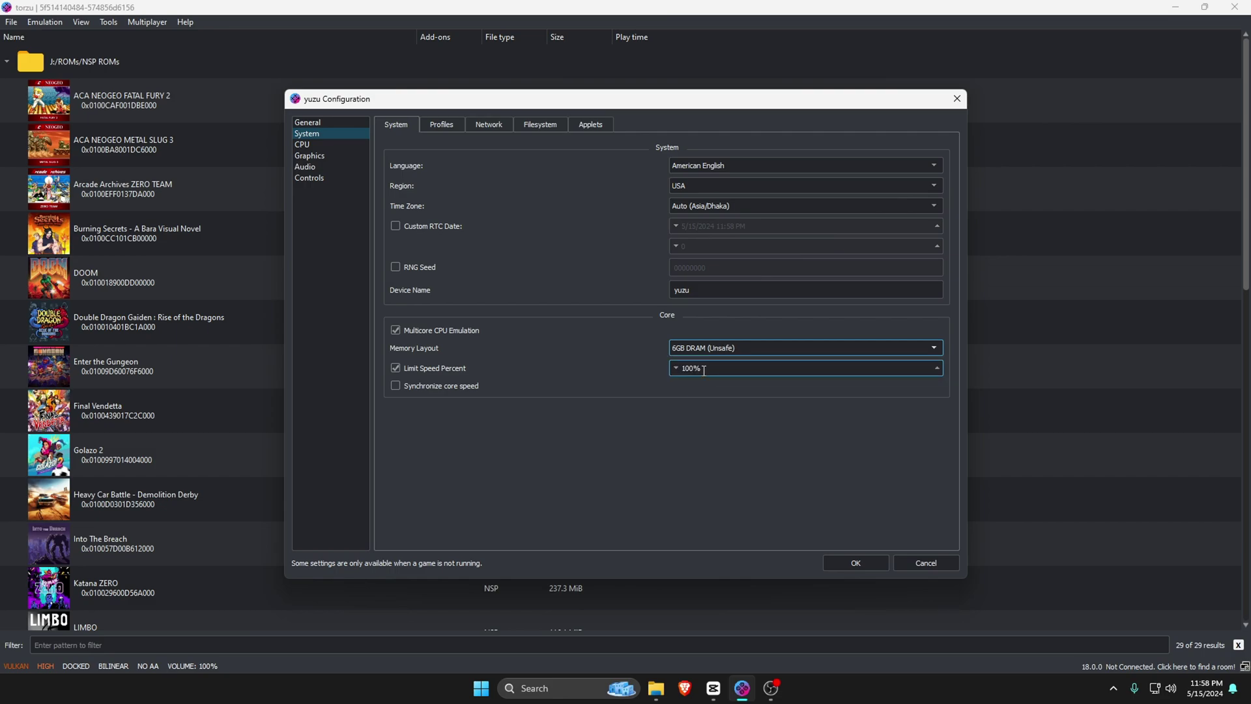
click(396, 369)
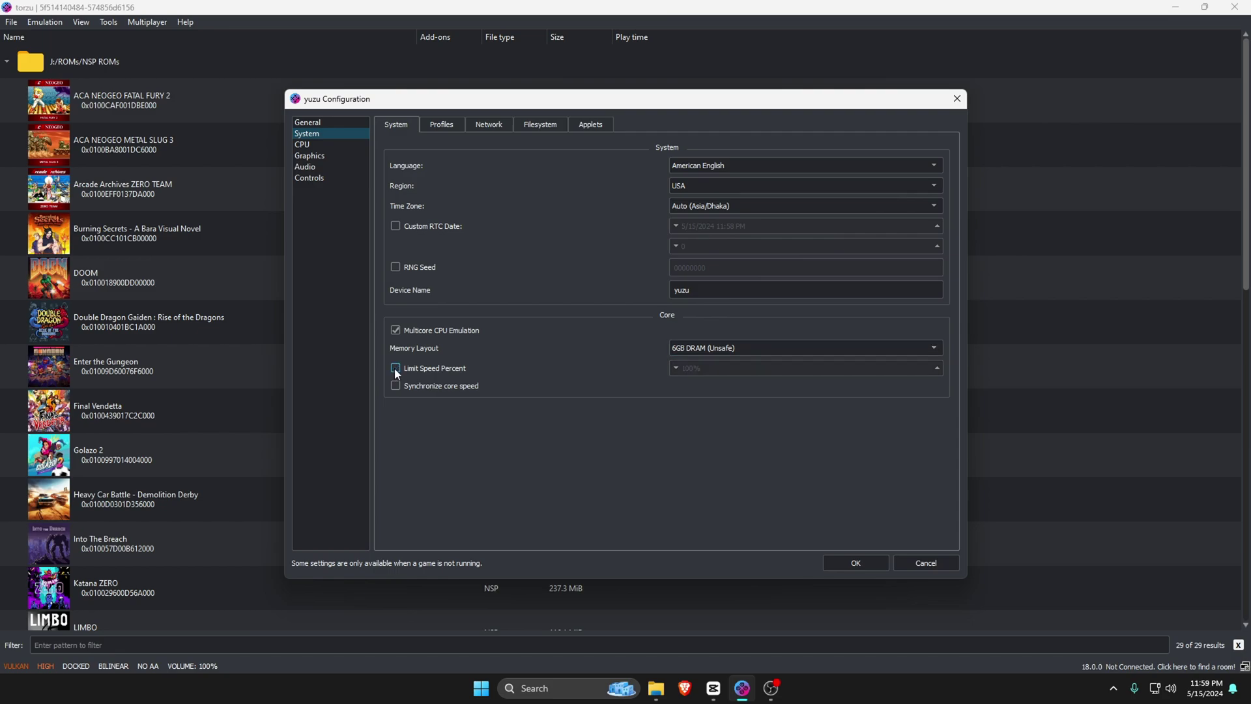
- Select Auto as the accuracy in the CPU settings
click(316, 147)
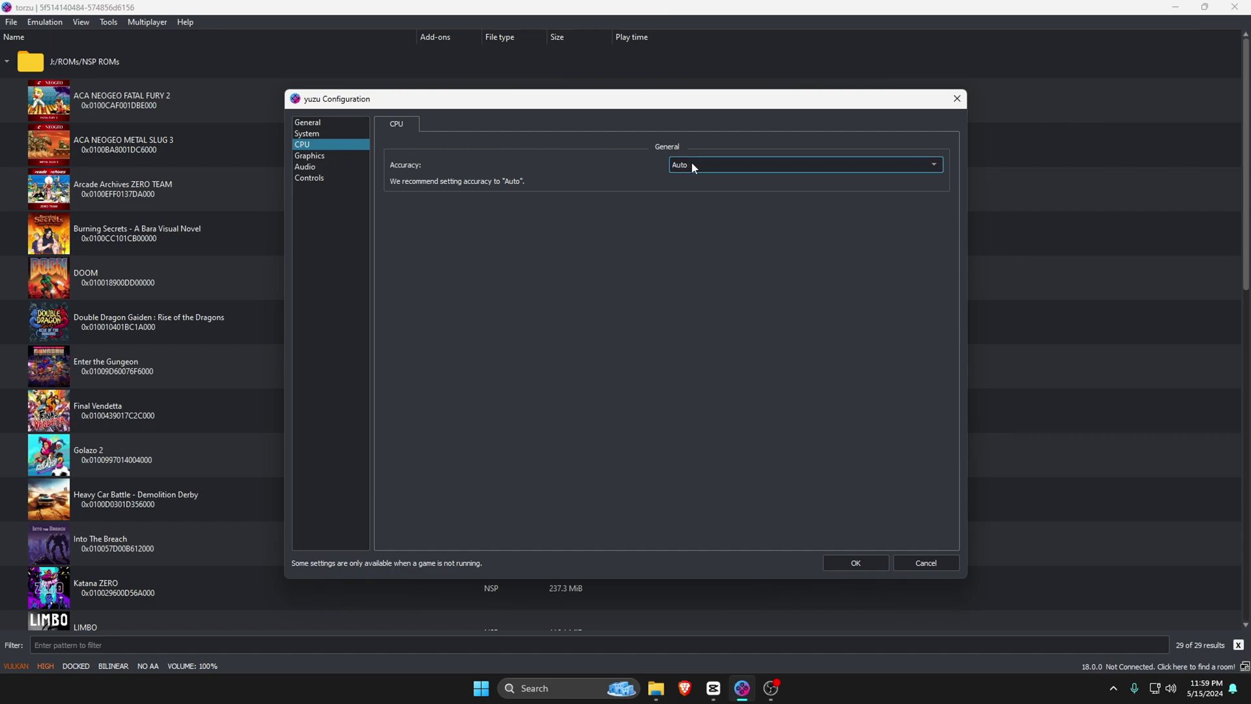
click(709, 167)
click(694, 176)
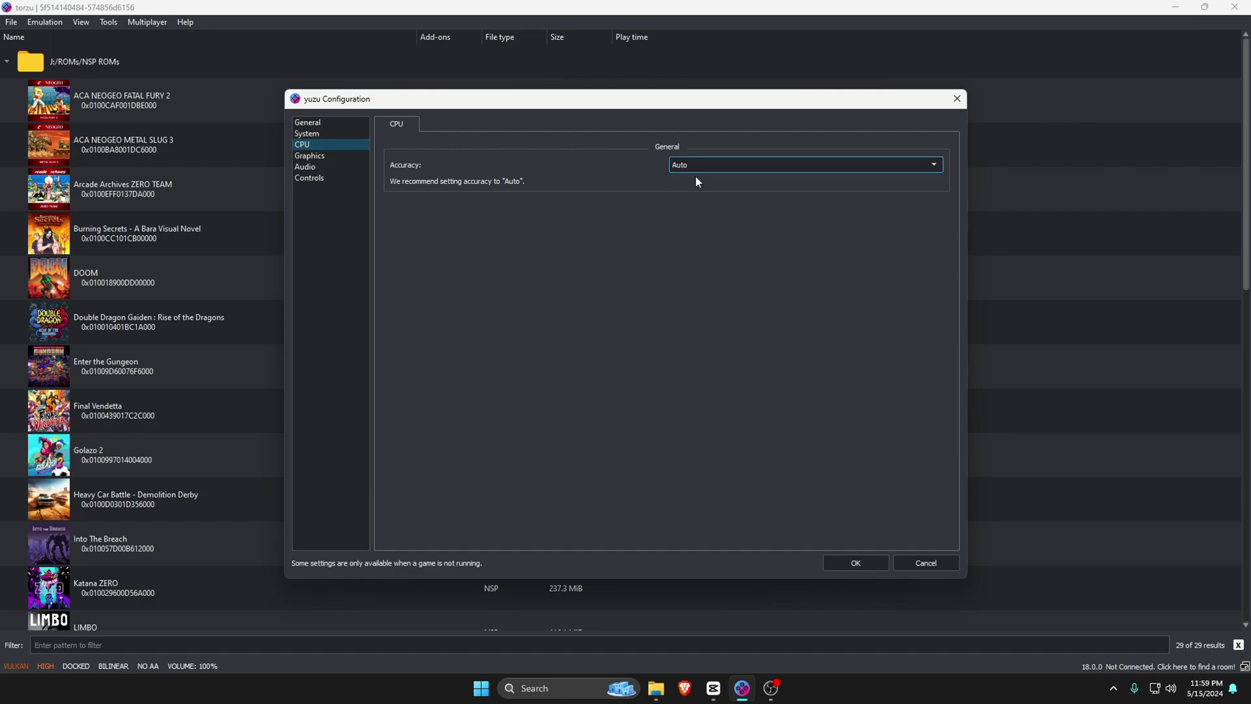
- Select Vulkan as the API in the graphics settings
click(333, 157)
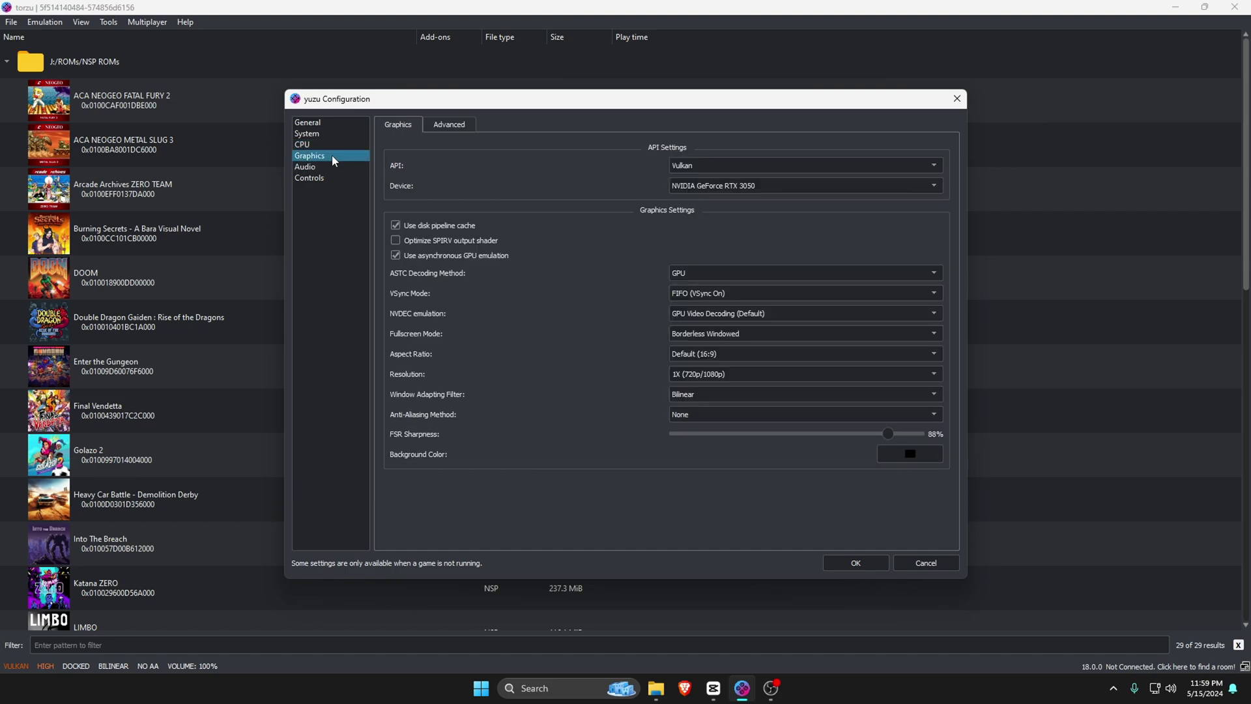
click(720, 164)
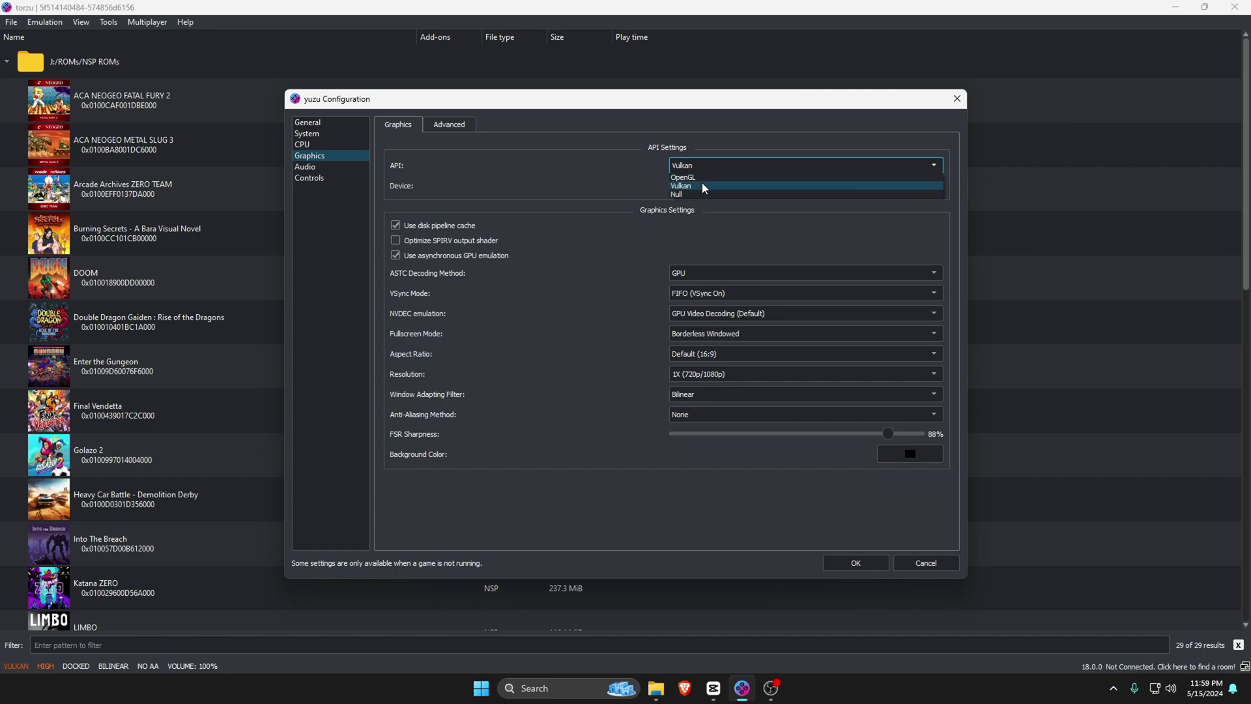
click(703, 185)
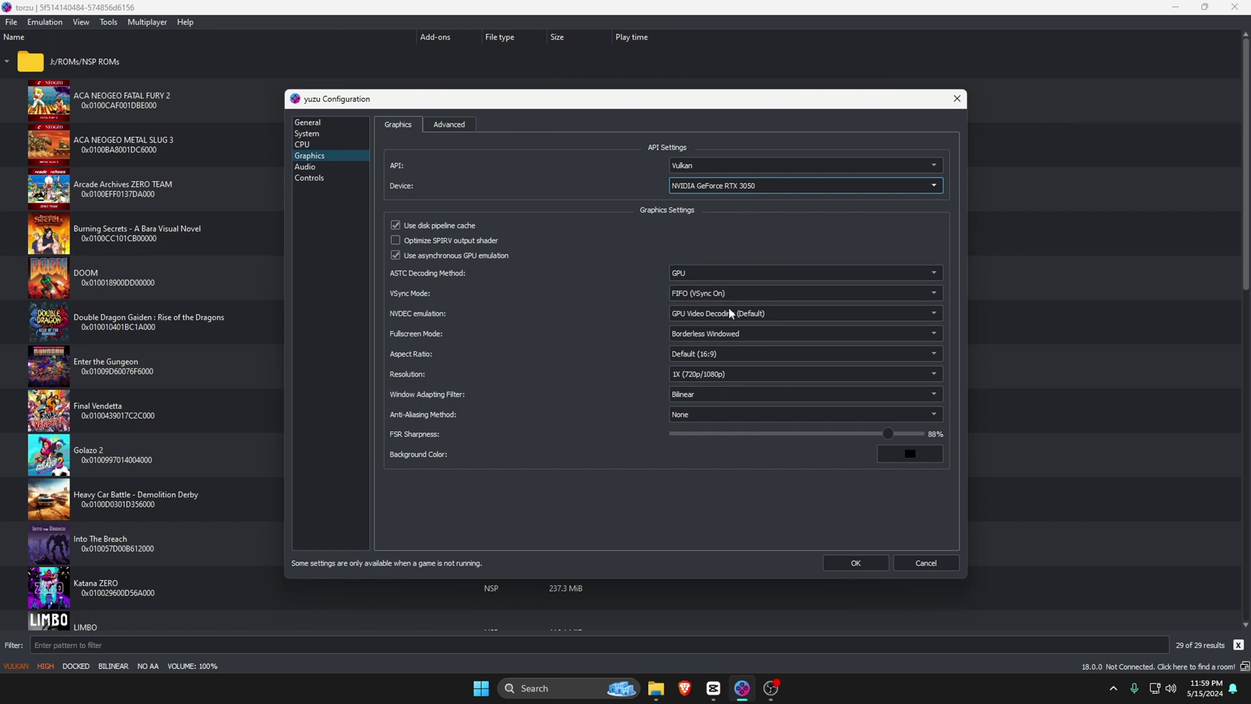
- Keep the graphics aspect ratio at Default (16:9) and choose 1X (720p/1080p) as the resolution
click(729, 351)
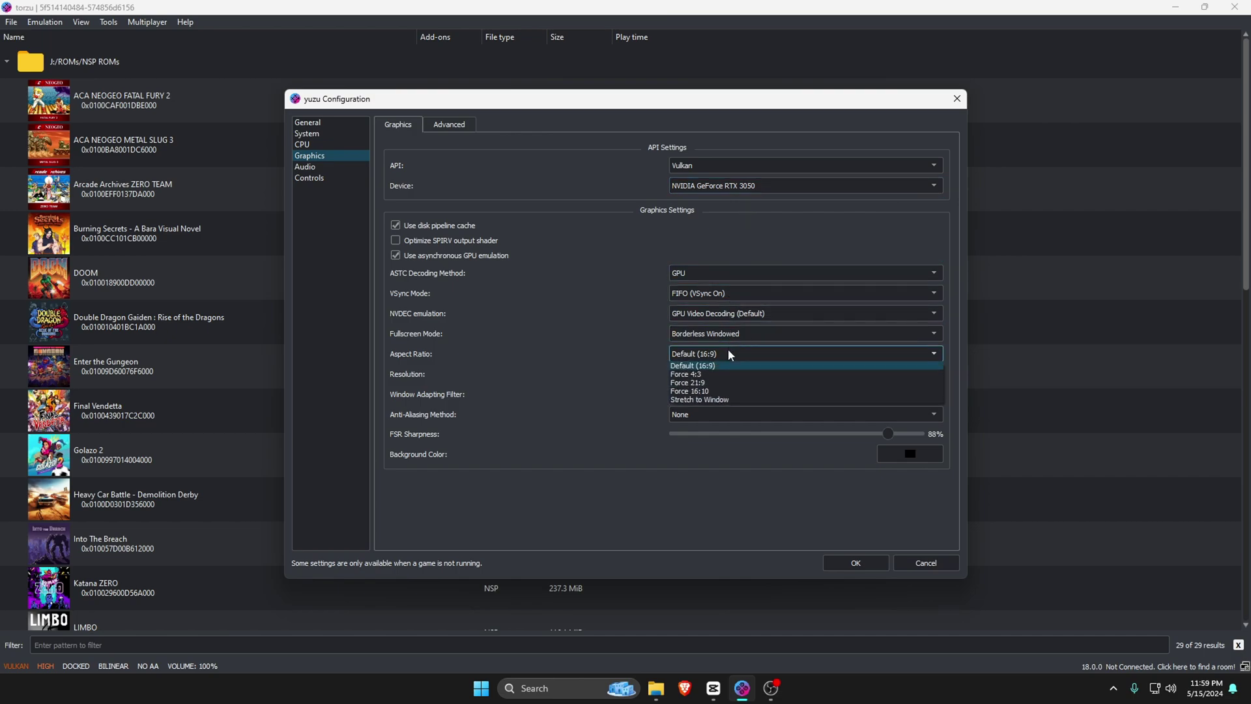
click(729, 352)
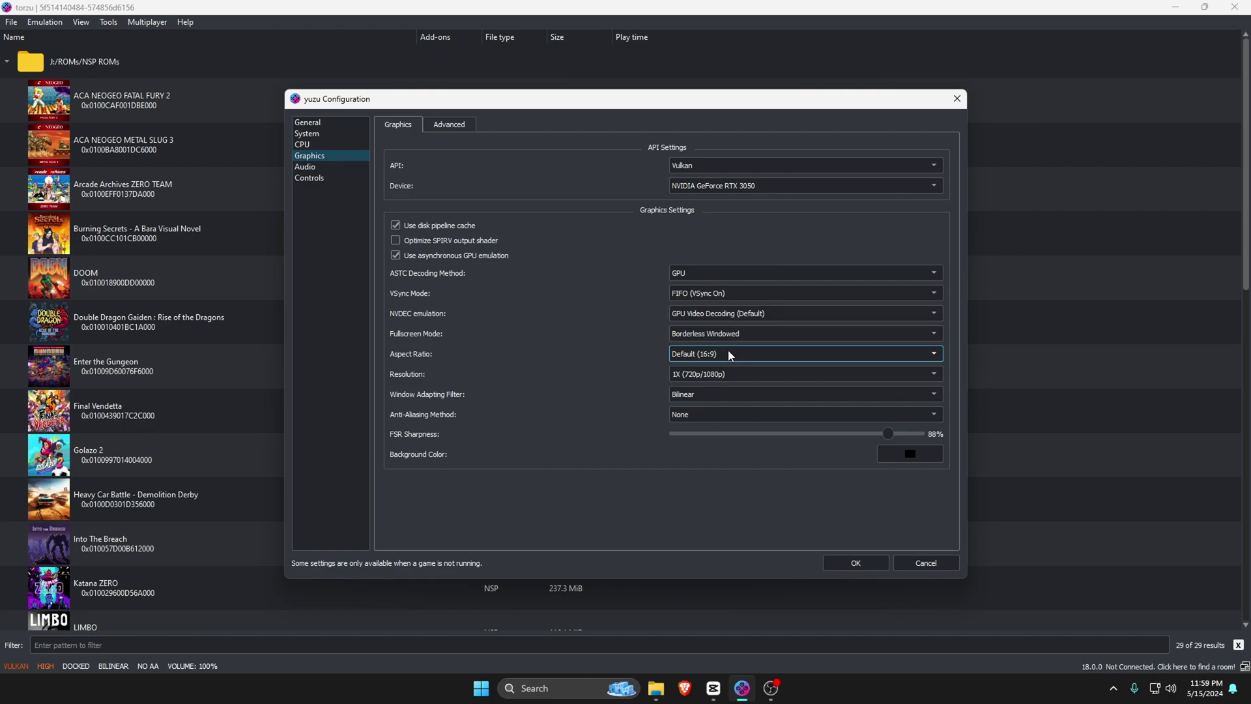
click(730, 373)
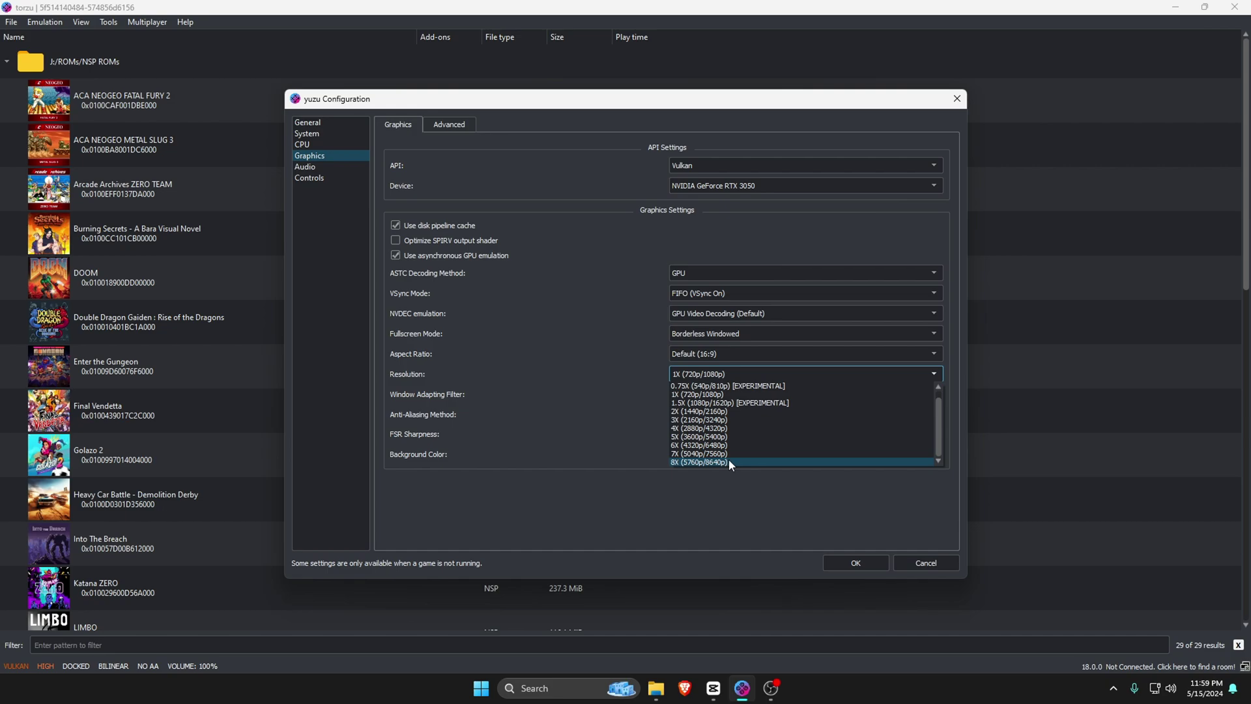
click(715, 395)
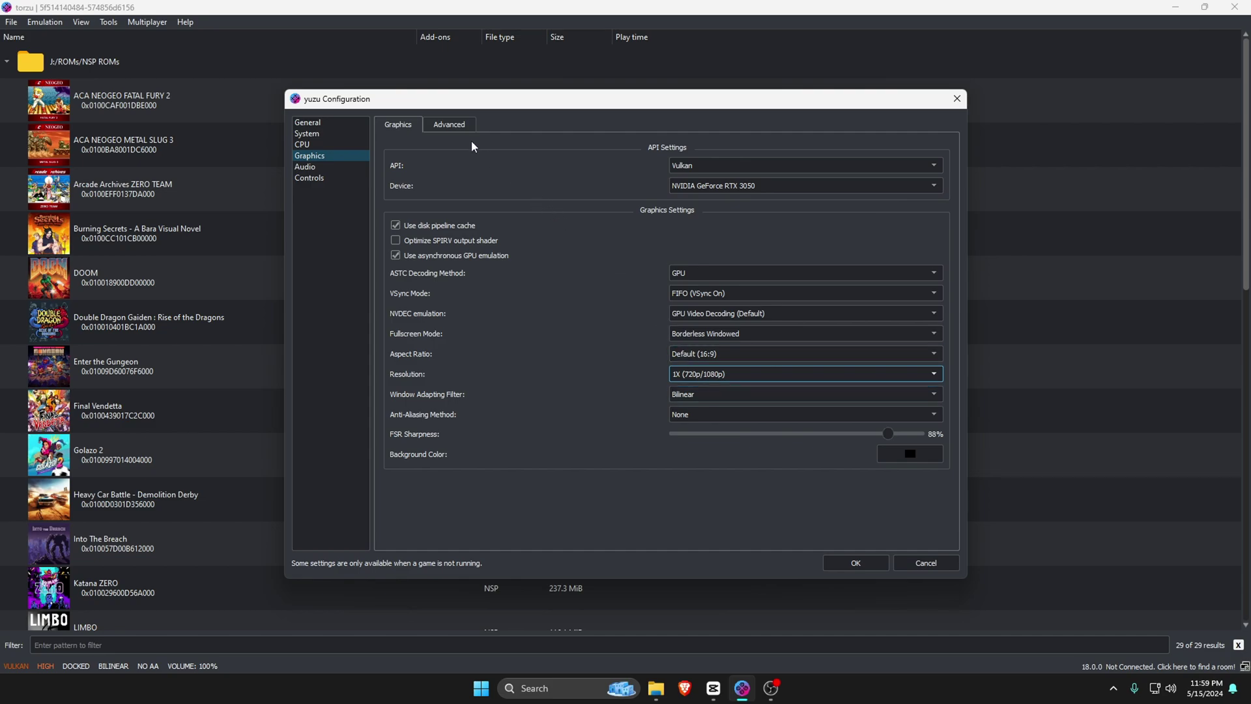
- Select High as the accuracy level in the advanced graphics settings
click(451, 127)
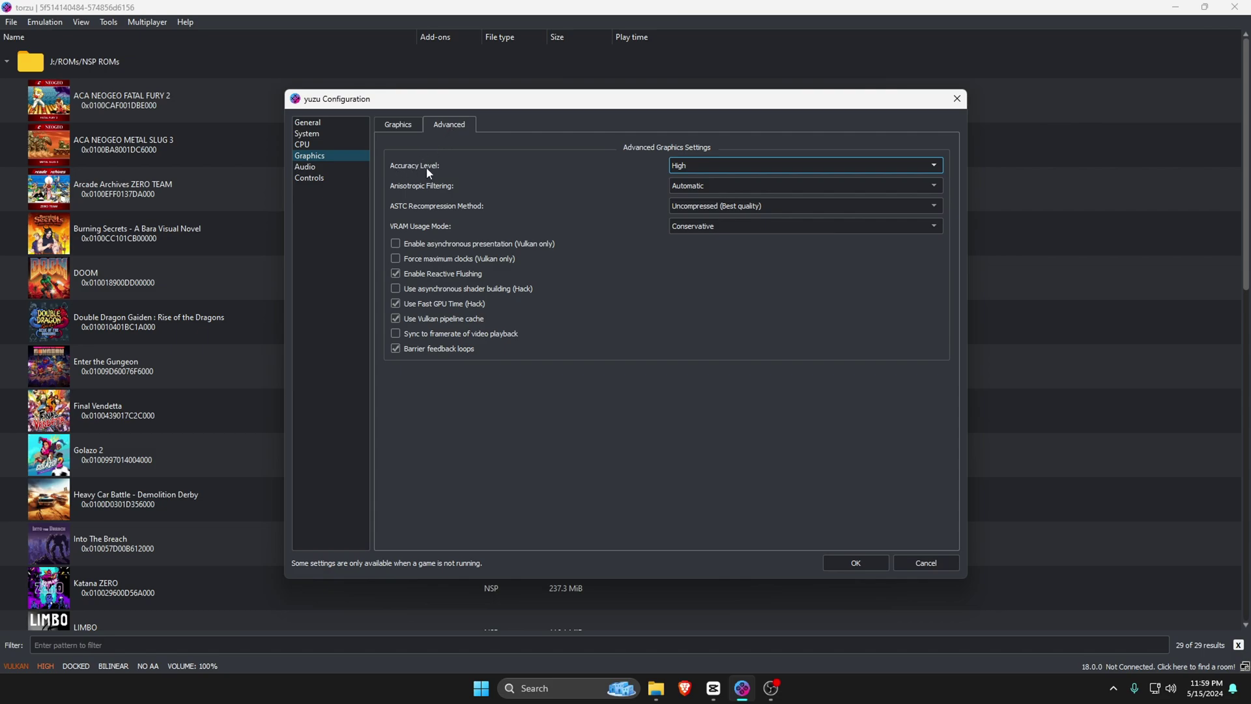
click(706, 167)
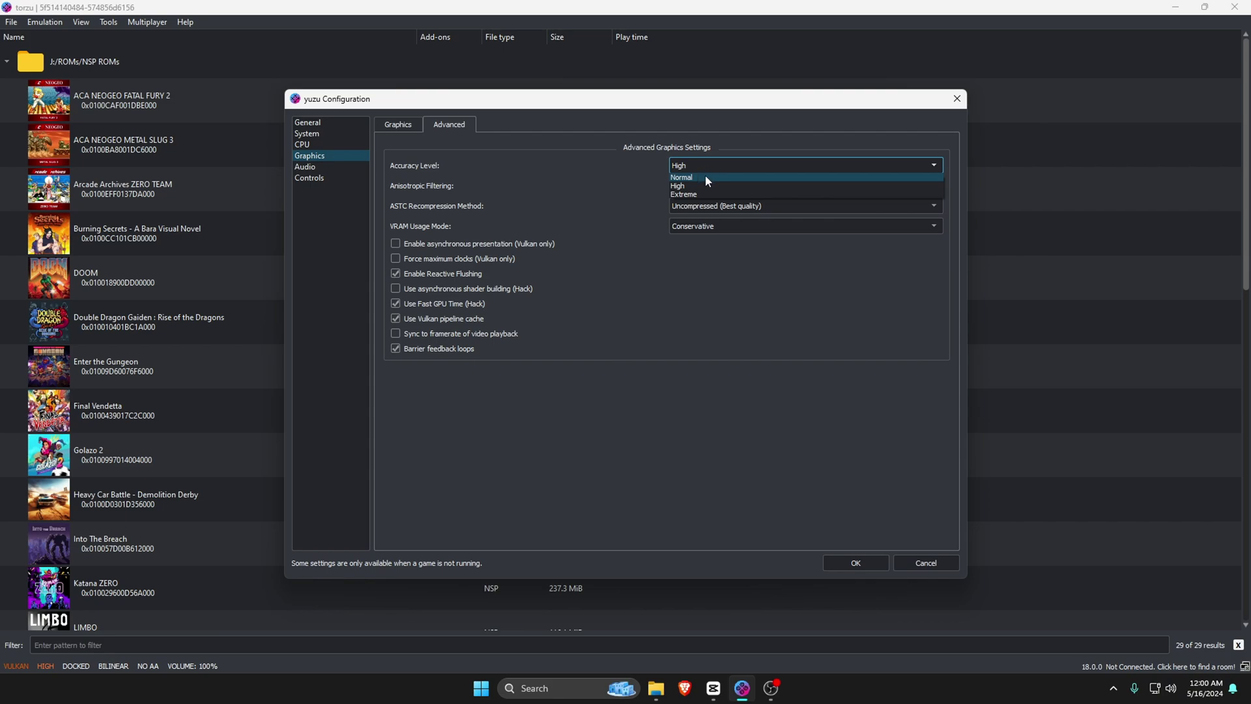
click(694, 186)
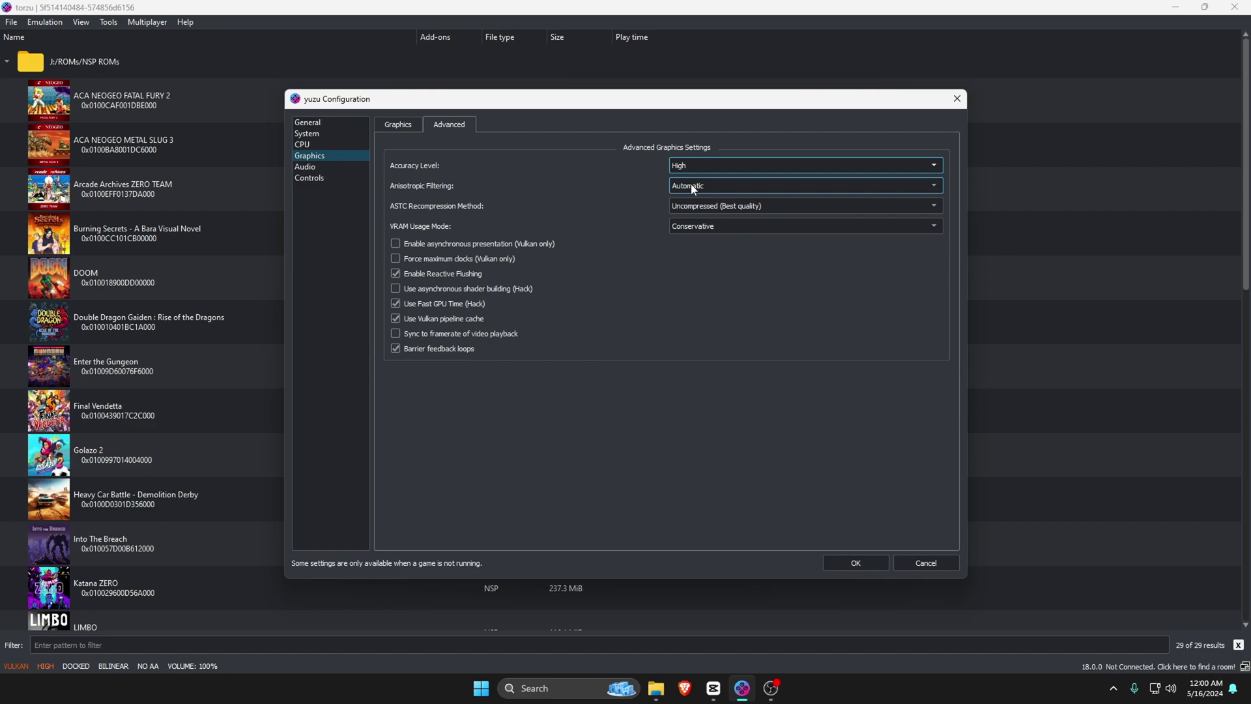
- In the controls settings, choose Keyboard Only as the input device for Player 1
click(328, 179)
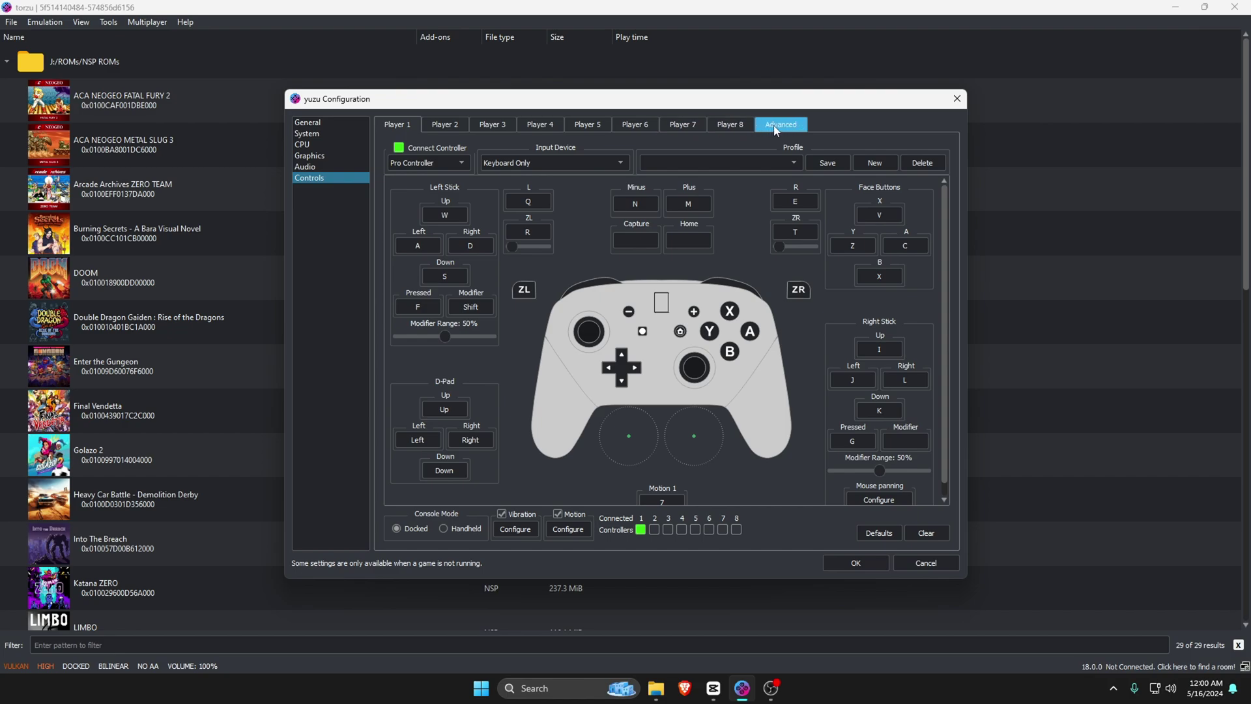
click(538, 167)
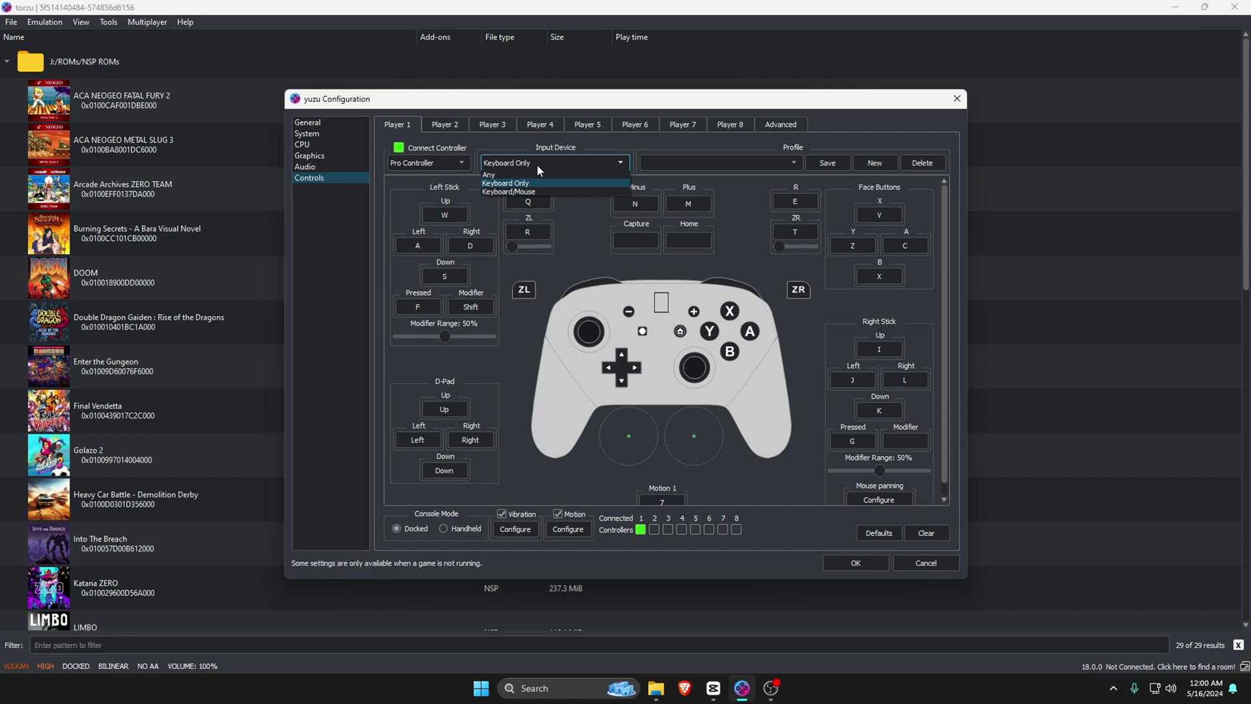
click(536, 183)
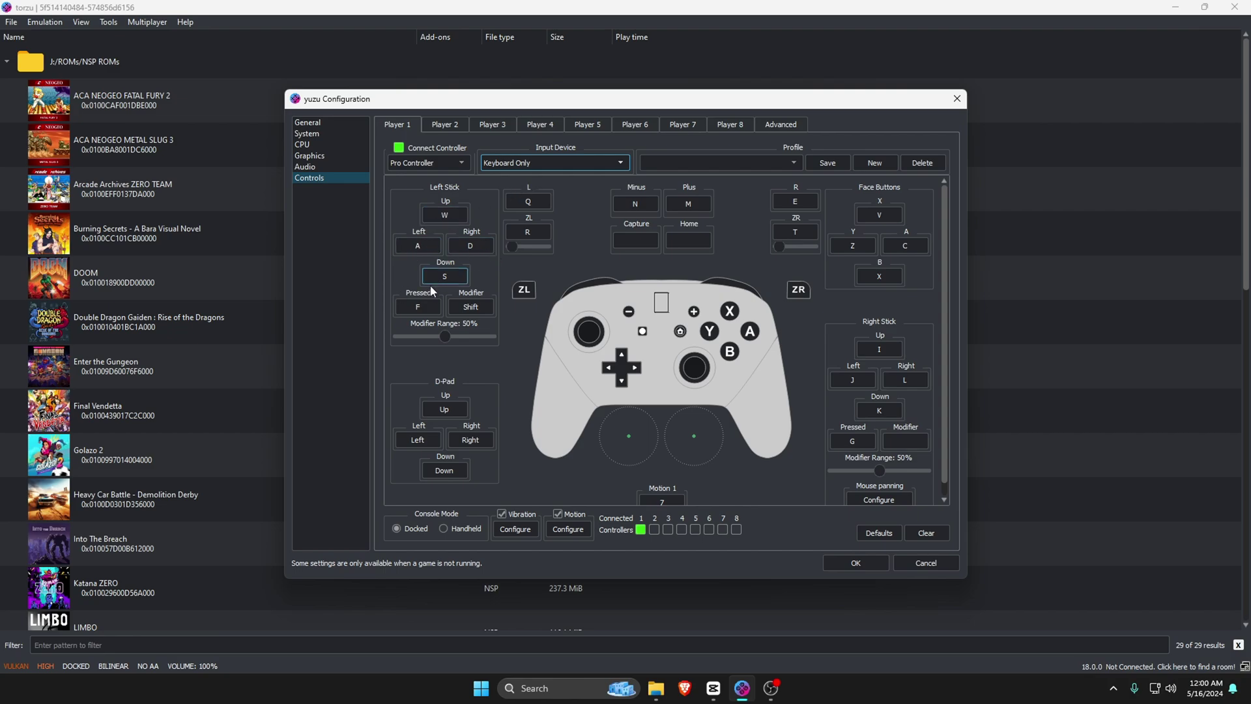
- Bind the left stick's Modifier to Shift for Player 1 and save the configuration
click(466, 298)
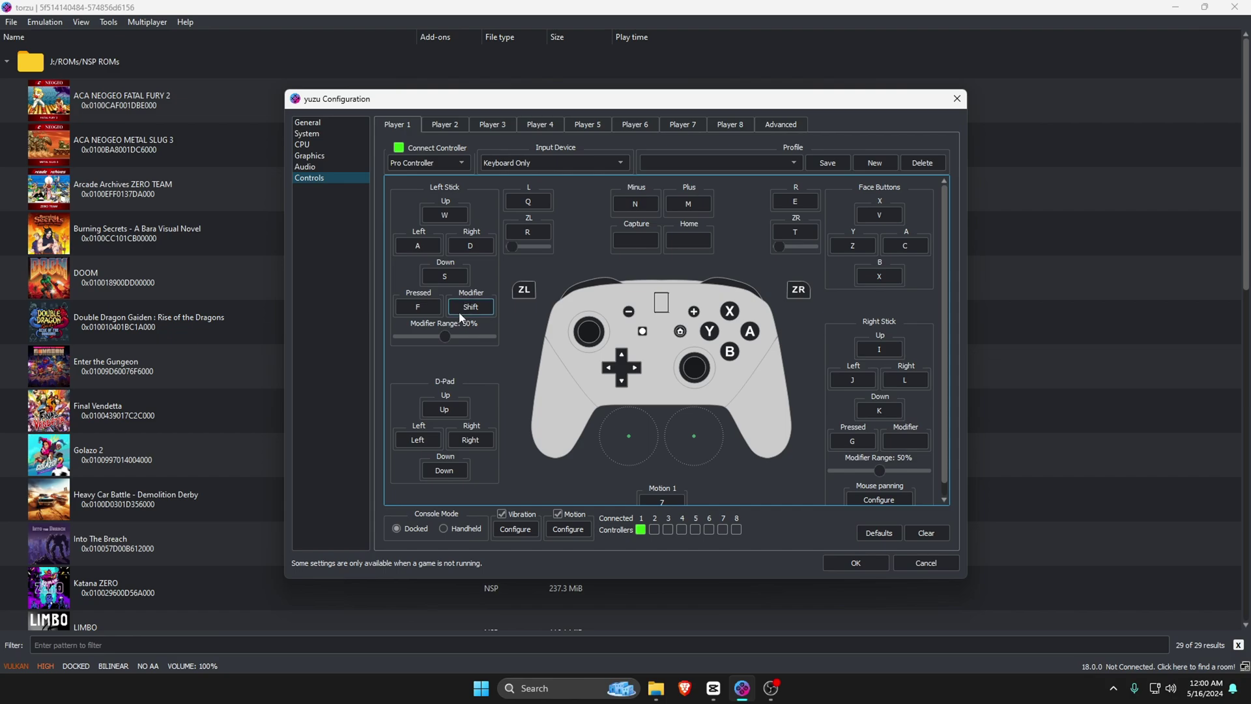
click(461, 307)
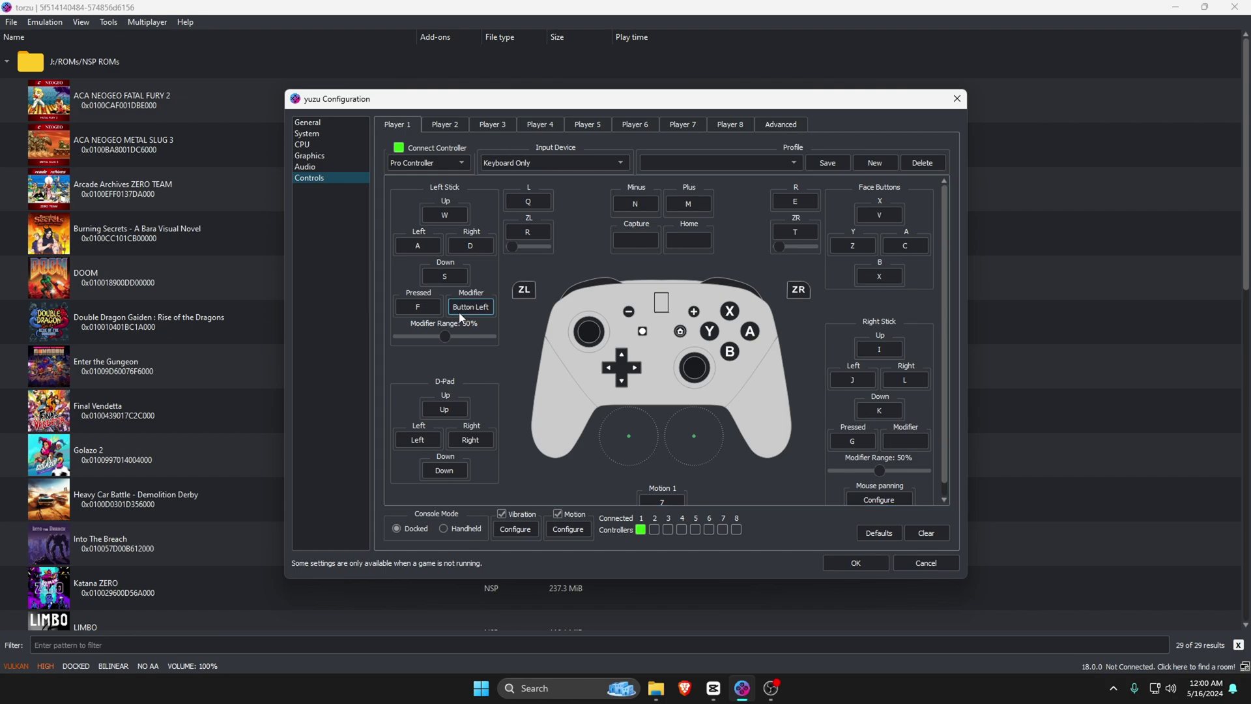
click(478, 306)
key(shift)
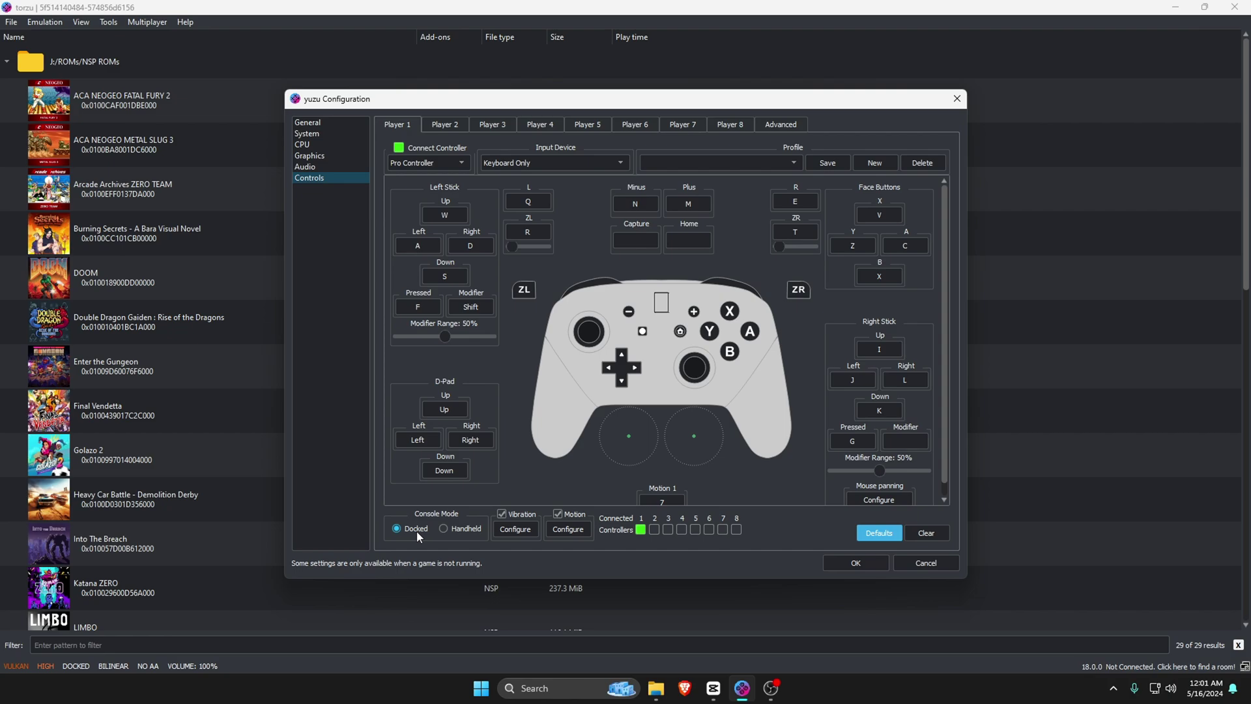
click(844, 561)
- Launch The Legend of Zelda: Tears of the Kingdom from the NSP GAMES folder in the game list
scroll(870, 558, down, 10)
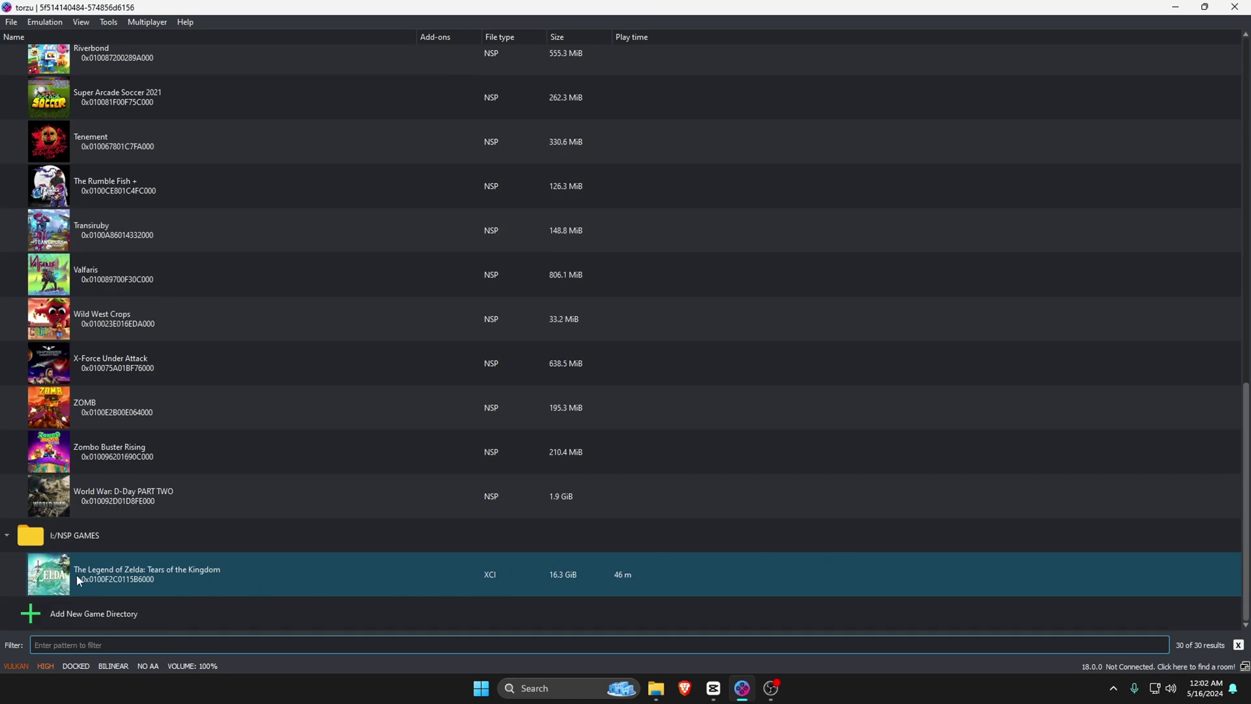
double_click(207, 572)
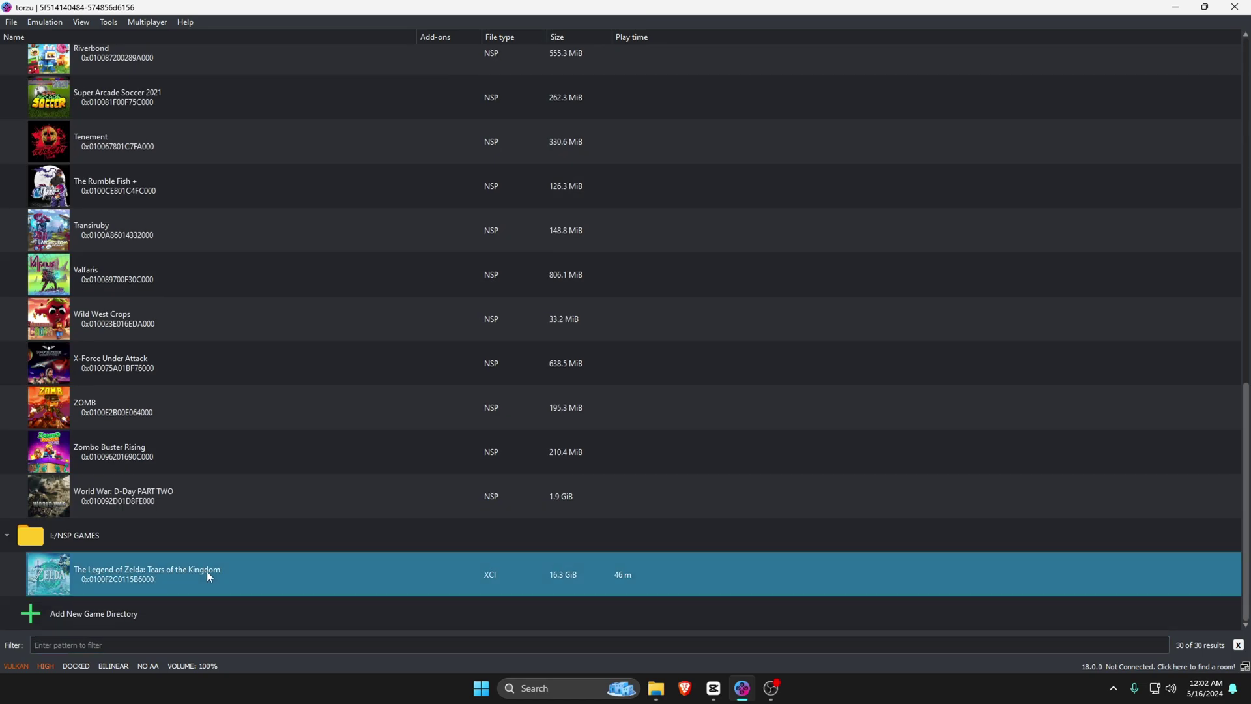